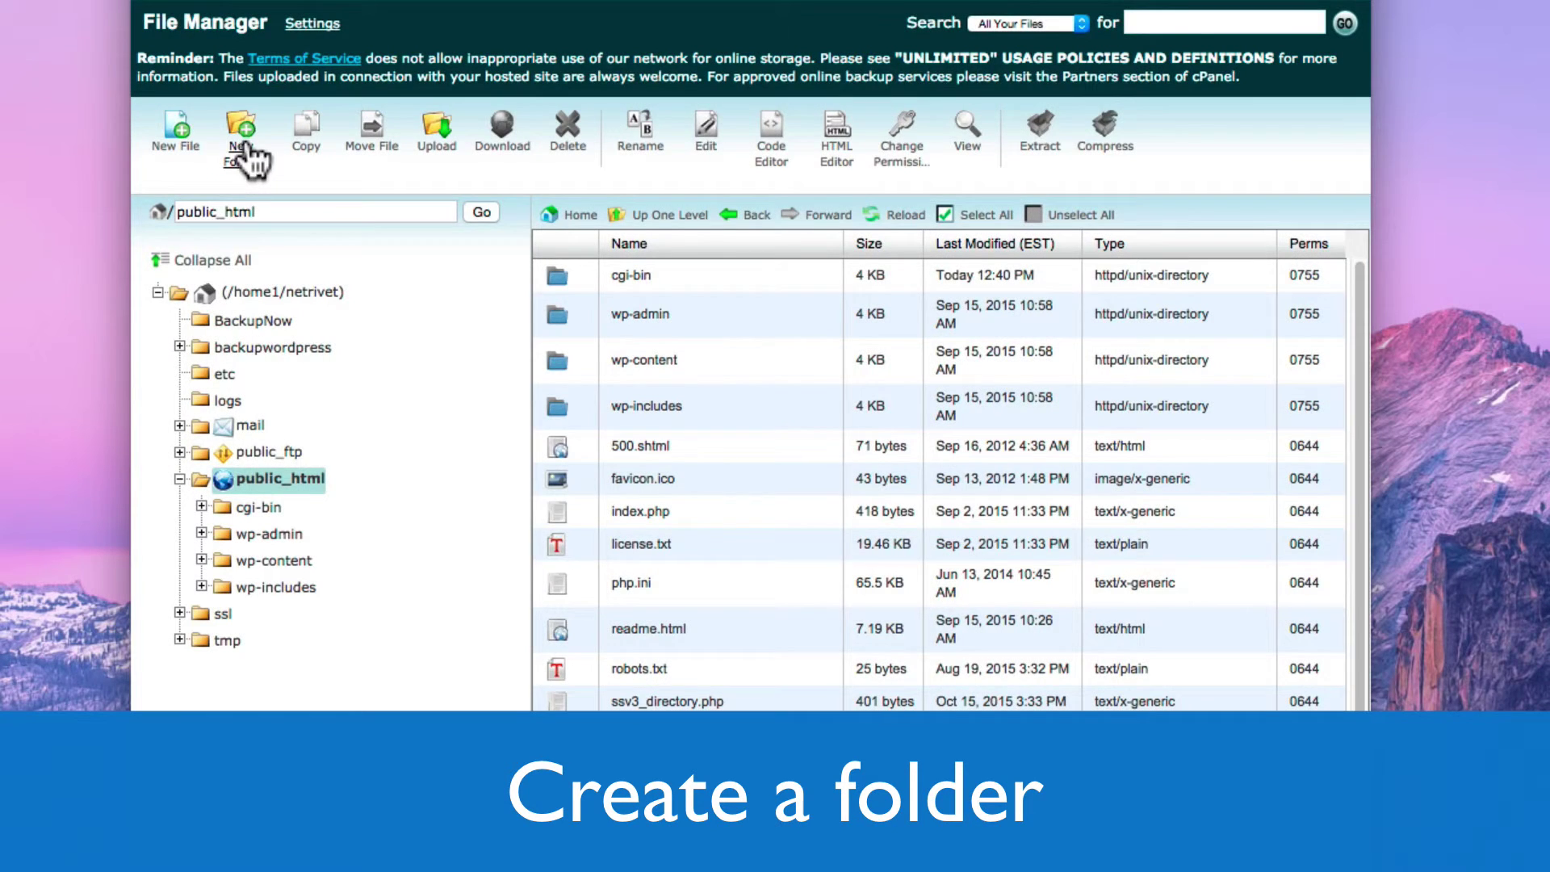
# - Create a new folder named blog inside public_html
pyautogui.click(243, 149)
pyautogui.write('blog')
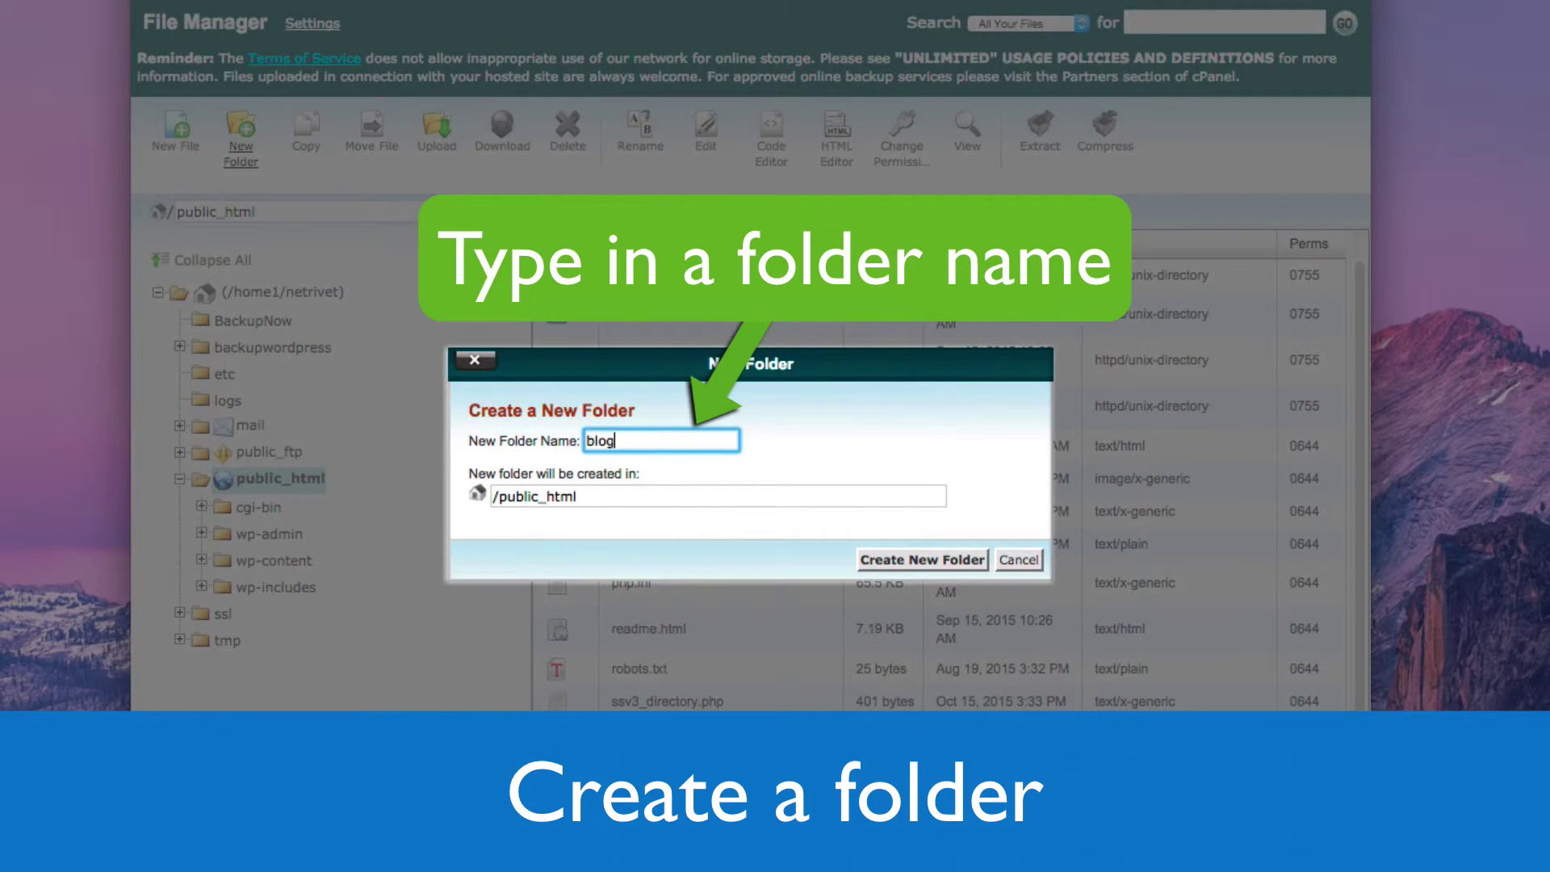
pyautogui.click(908, 557)
# - Move everything in public_html except blog, cgi-bin, 500.shtml, favicon.ico, php.ini and robots.txt to the path /public_html/blog
pyautogui.click(648, 273)
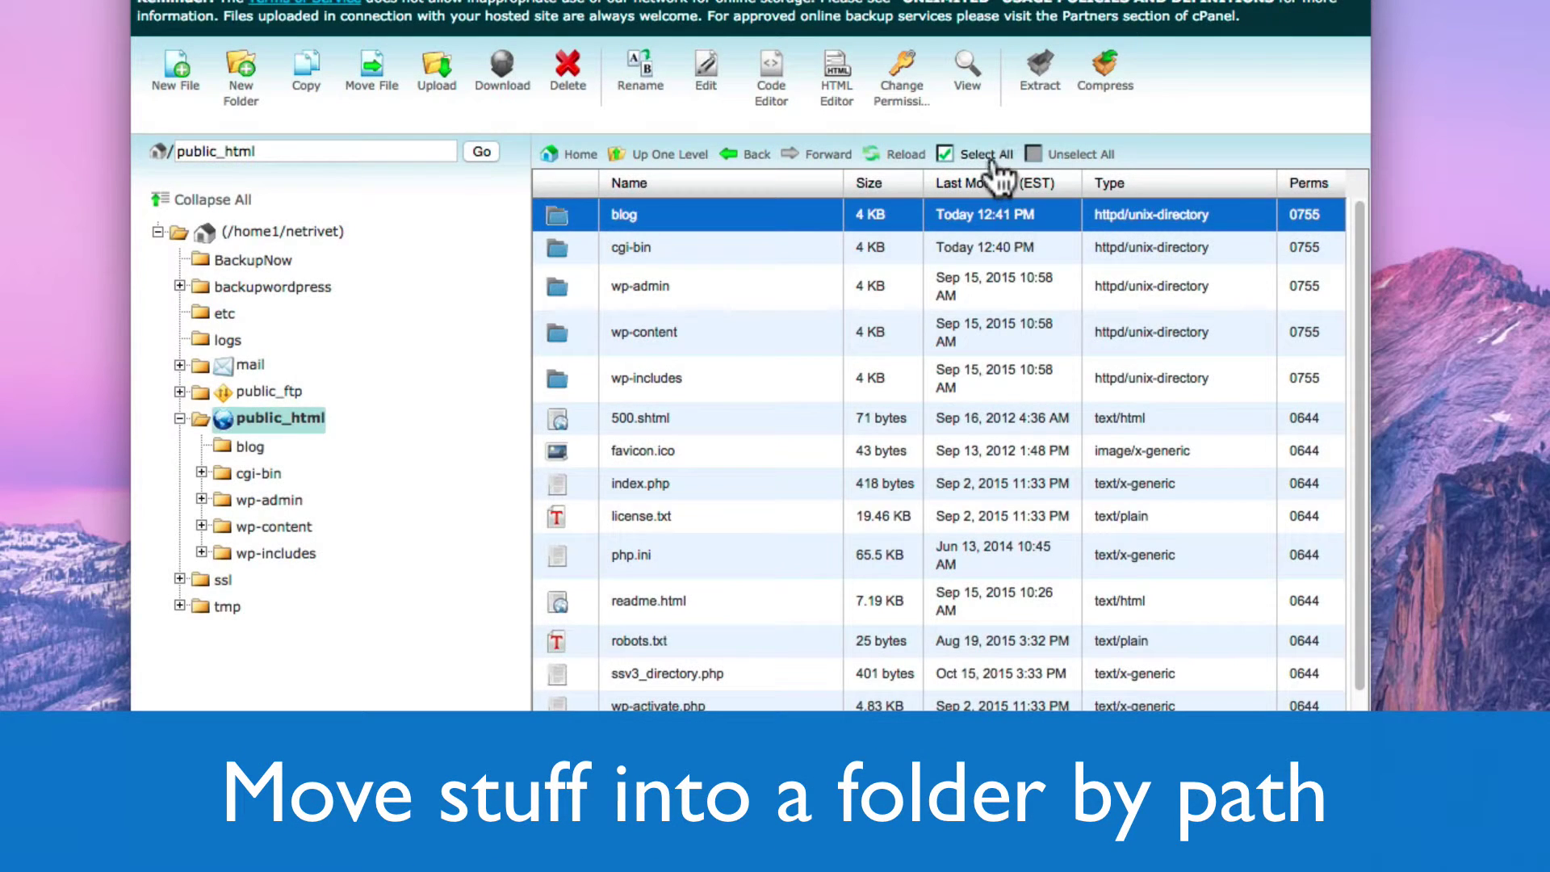
pyautogui.click(992, 156)
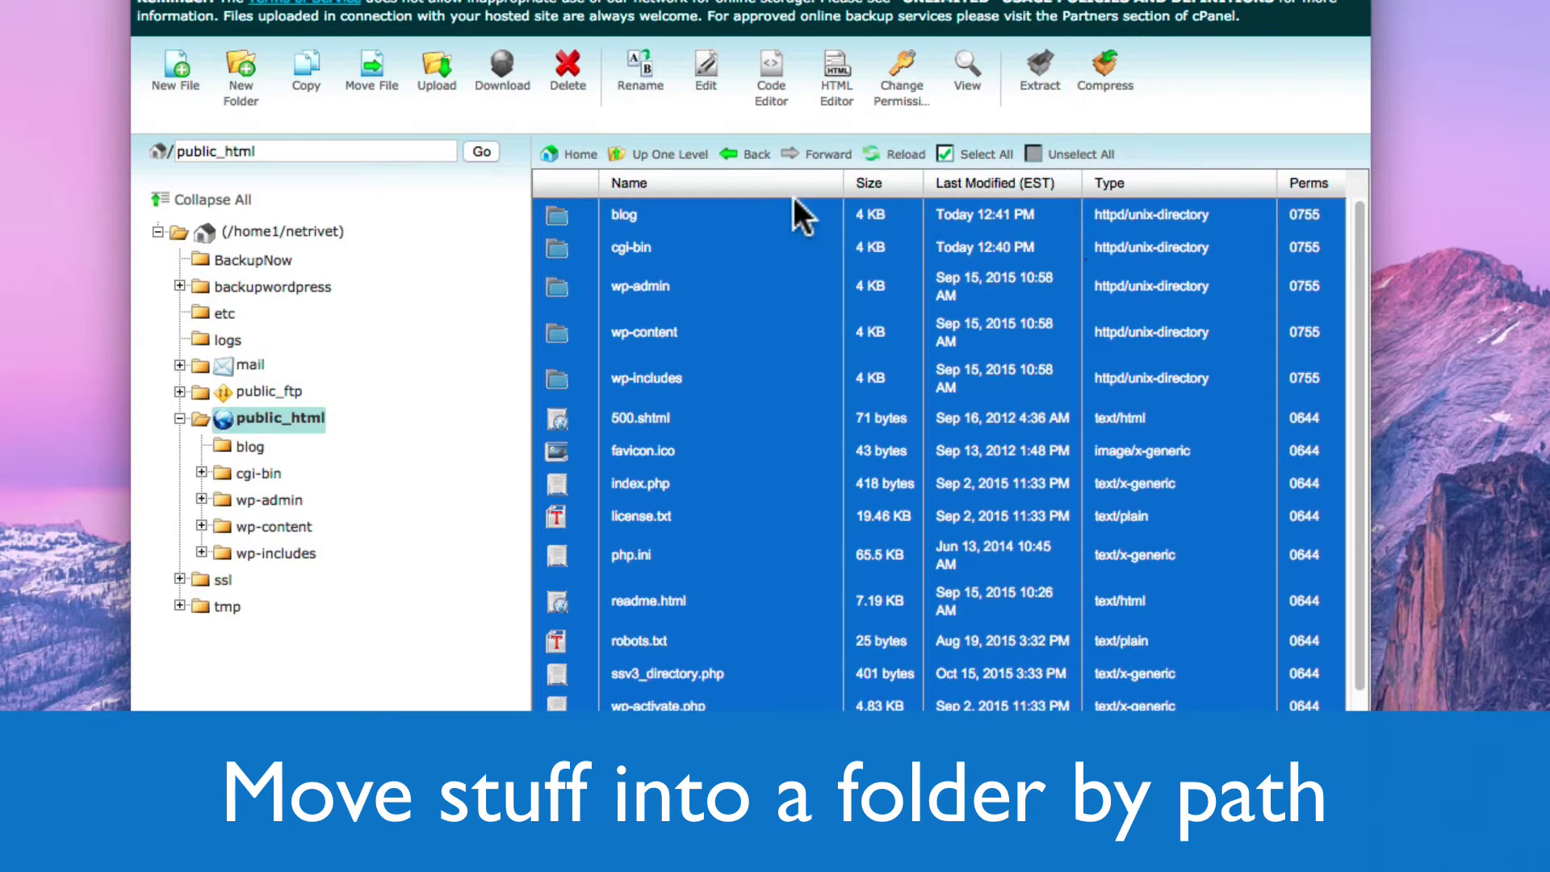
pyautogui.keyDown('super'); pyautogui.click(564, 220); pyautogui.keyUp('super')
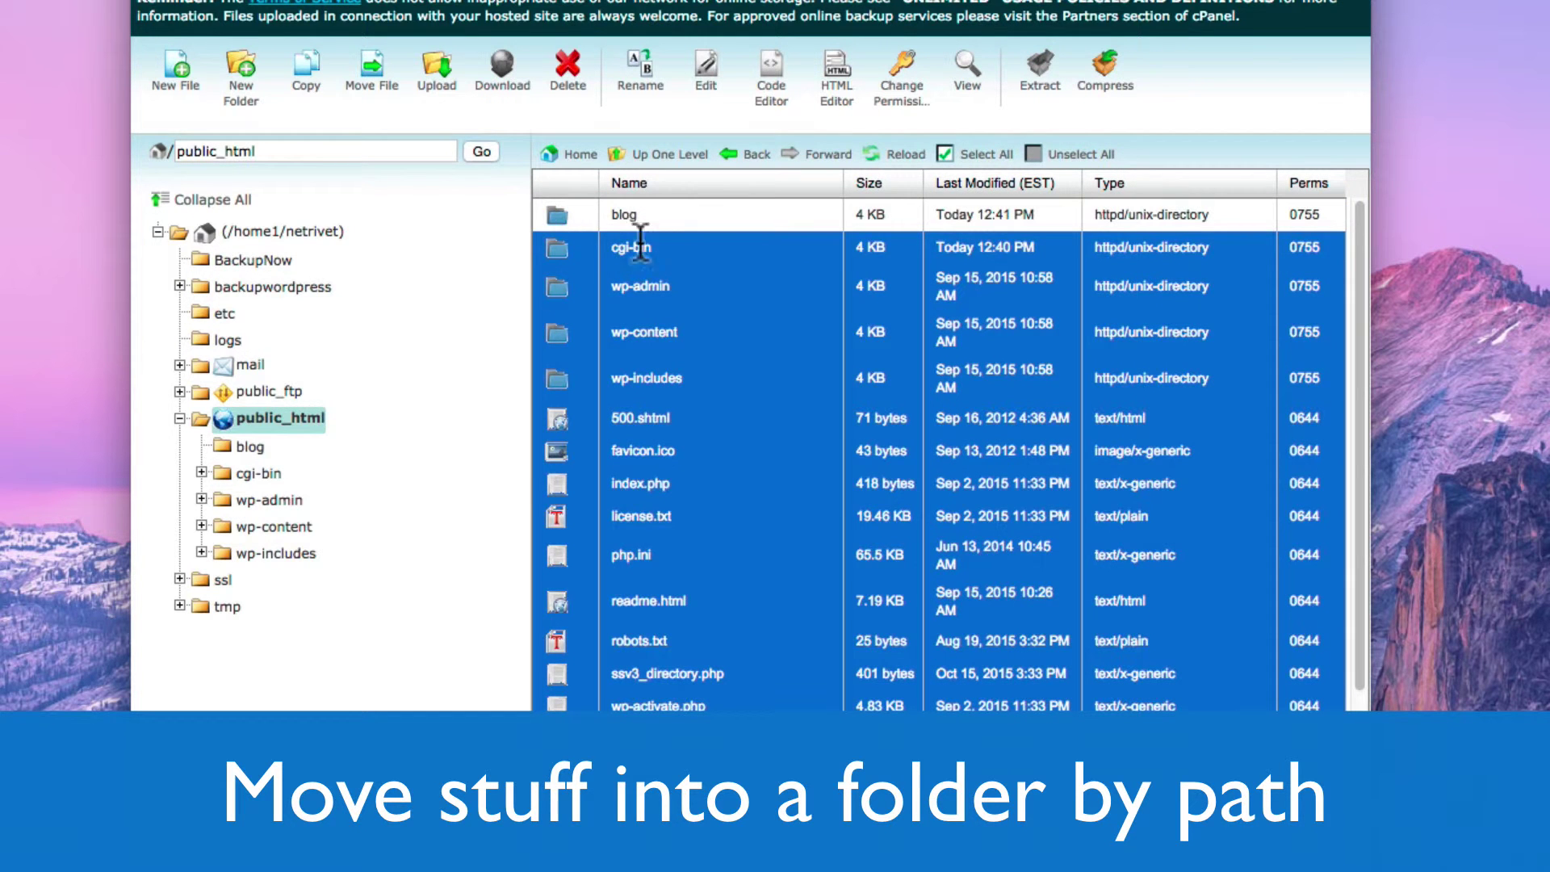
pyautogui.keyDown('super'); pyautogui.click(657, 251); pyautogui.keyUp('super')
pyautogui.keyDown('super'); pyautogui.click(662, 552); pyautogui.keyUp('super')
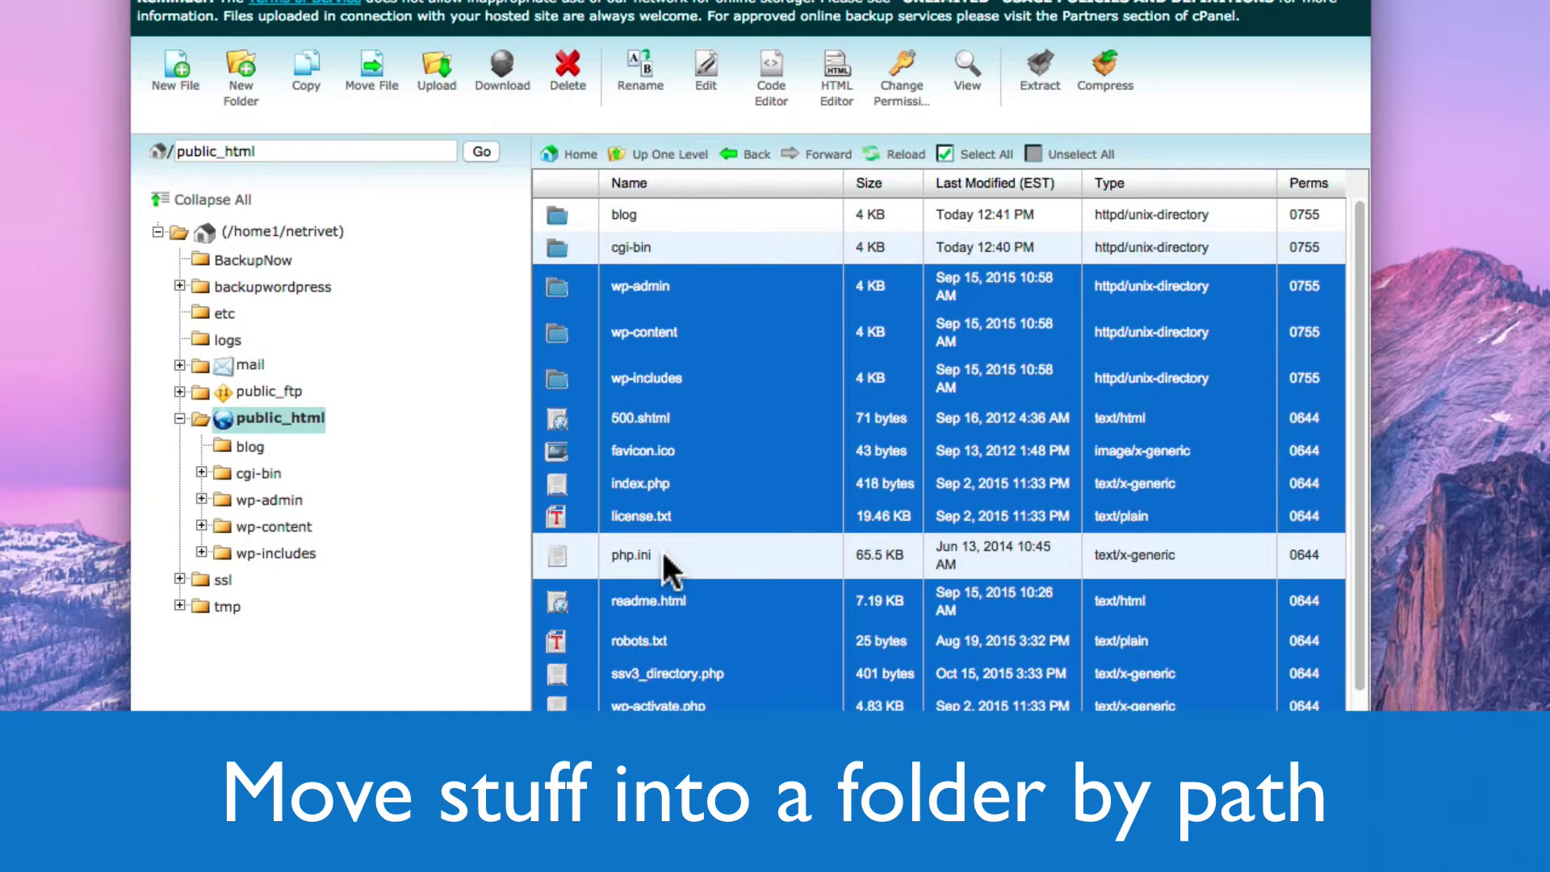
pyautogui.keyDown('super'); pyautogui.click(696, 444); pyautogui.keyUp('super')
pyautogui.keyDown('super'); pyautogui.click(695, 413); pyautogui.keyUp('super')
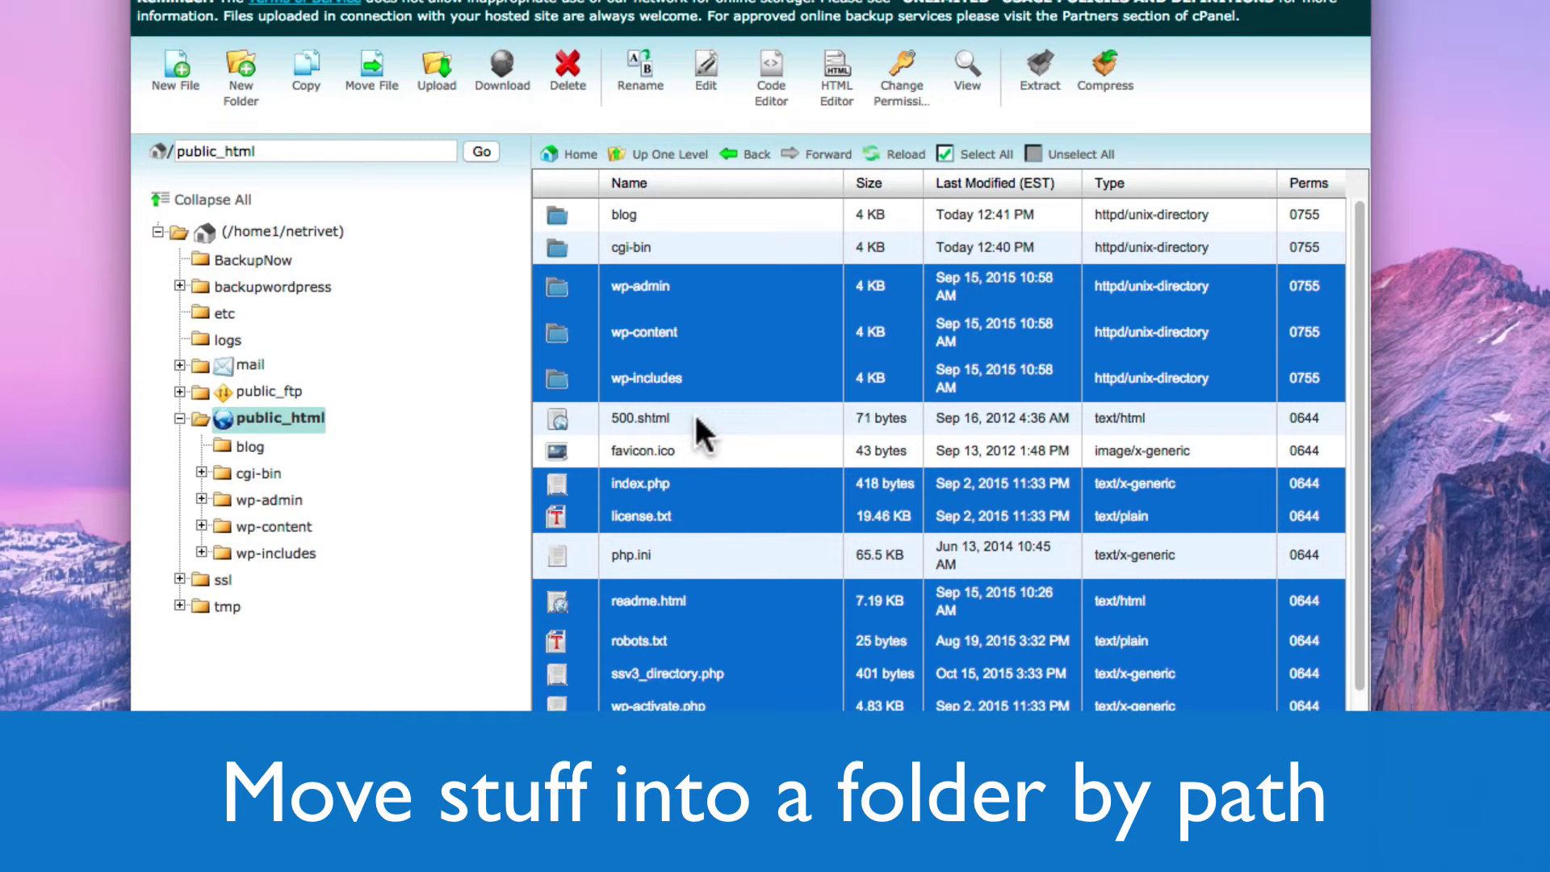
pyautogui.keyDown('super'); pyautogui.click(688, 636); pyautogui.keyUp('super')
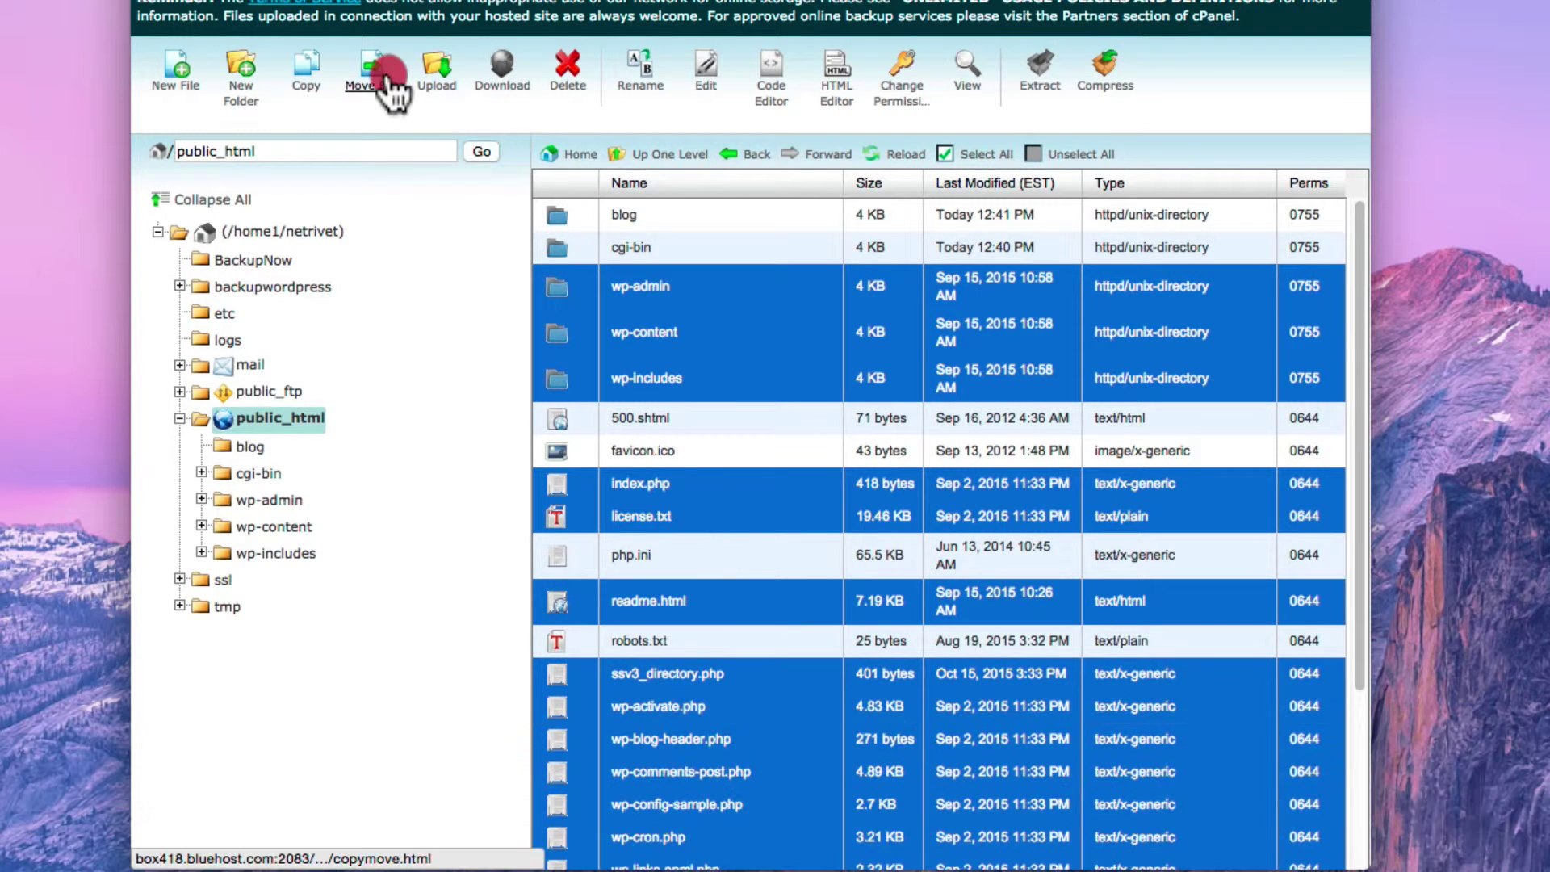
pyautogui.click(375, 77)
pyautogui.write('/blo')
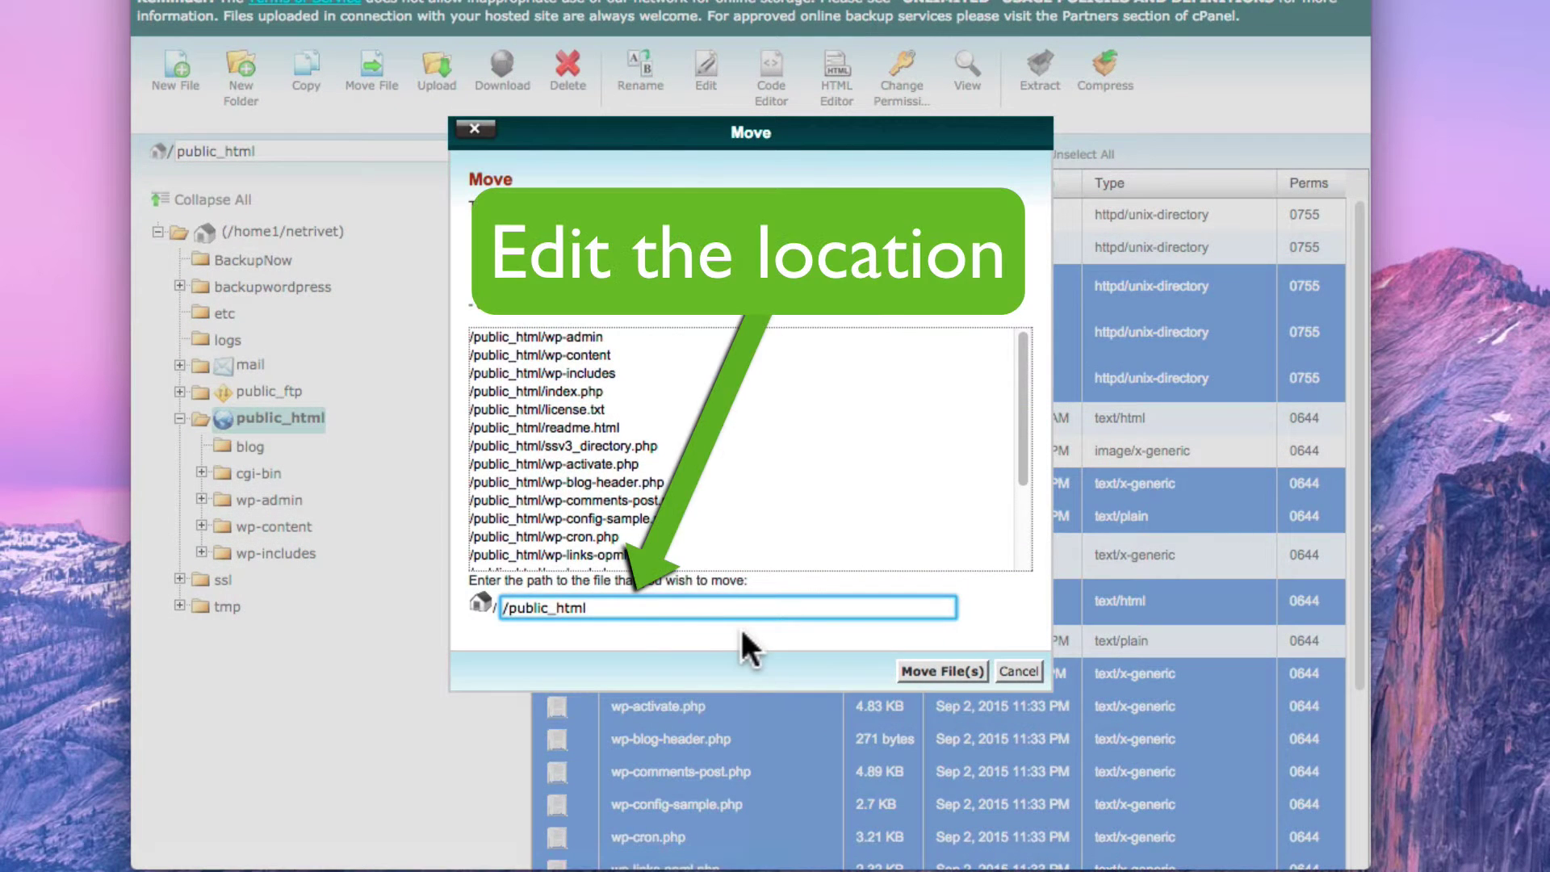
pyautogui.write('g')
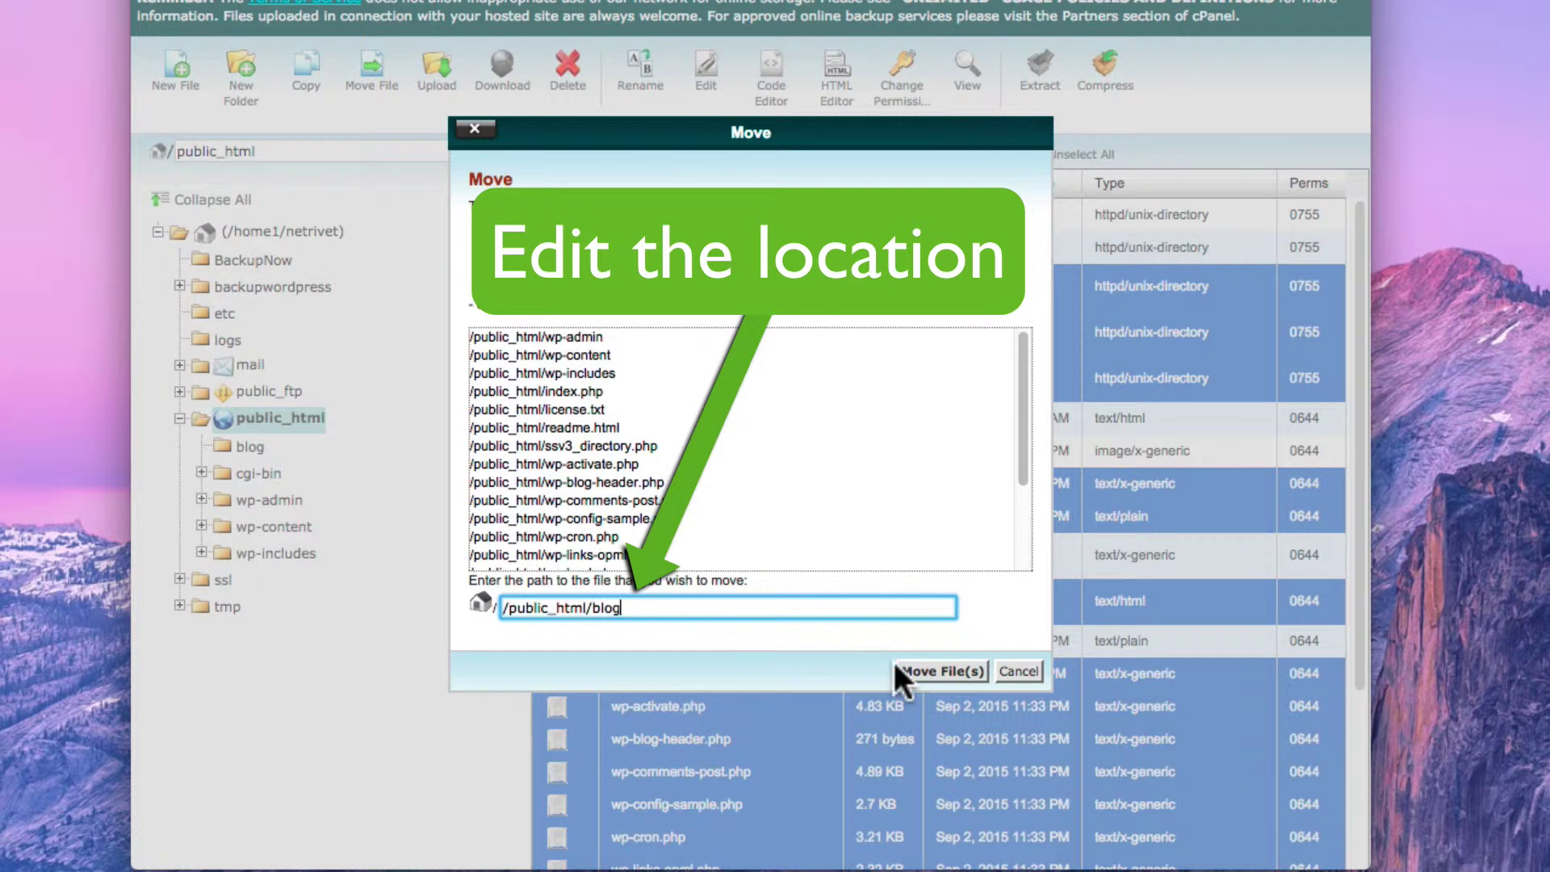
pyautogui.click(913, 668)
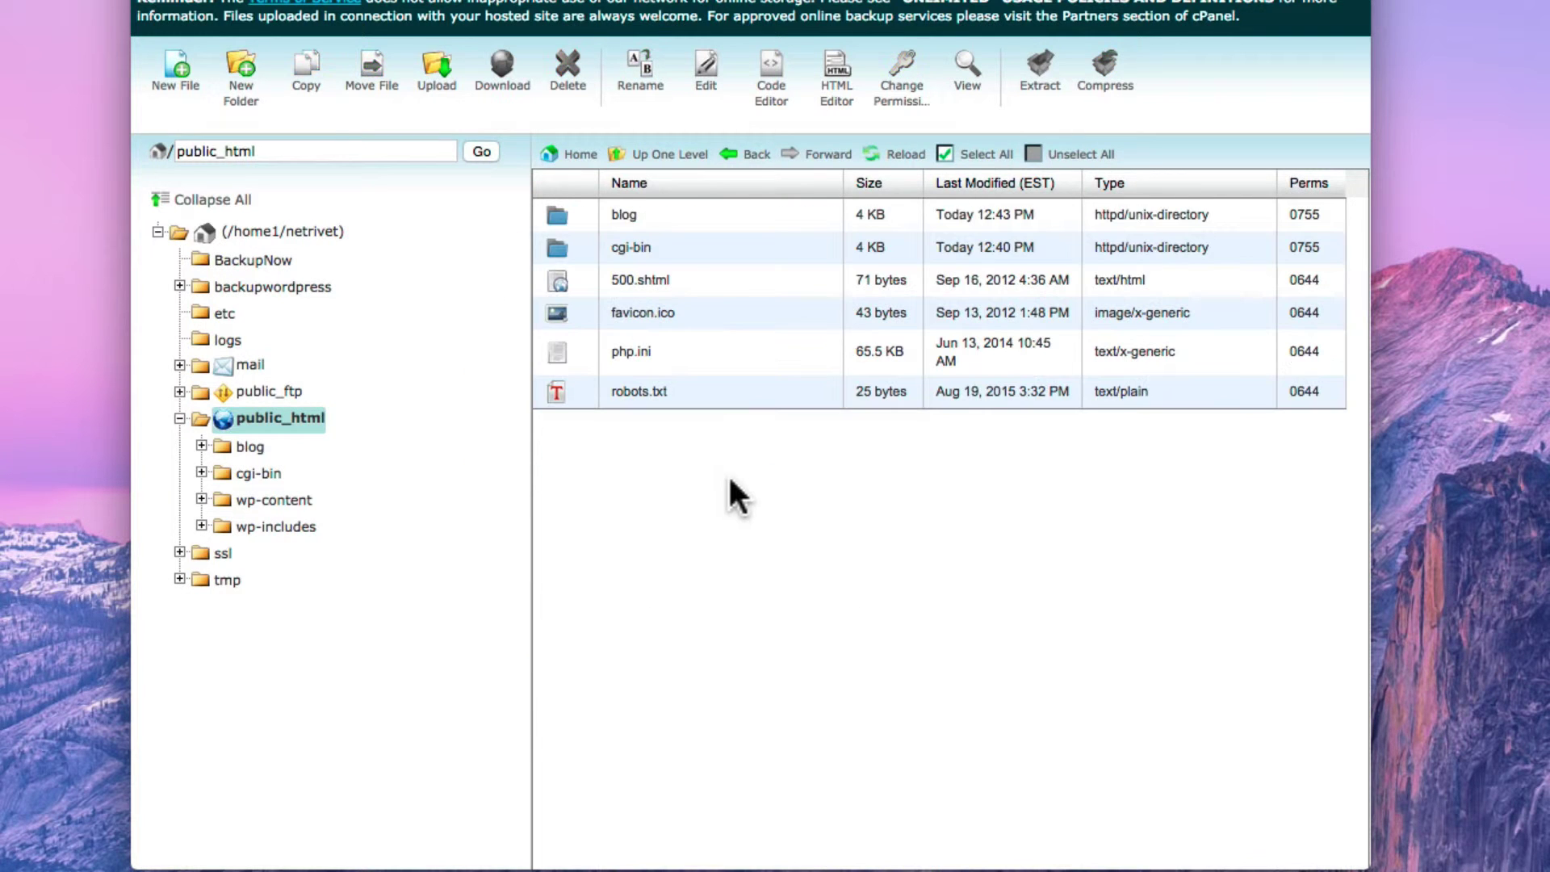
# - Open the blog folder and move all of its contents back to the path /public_html
pyautogui.doubleClick(587, 211)
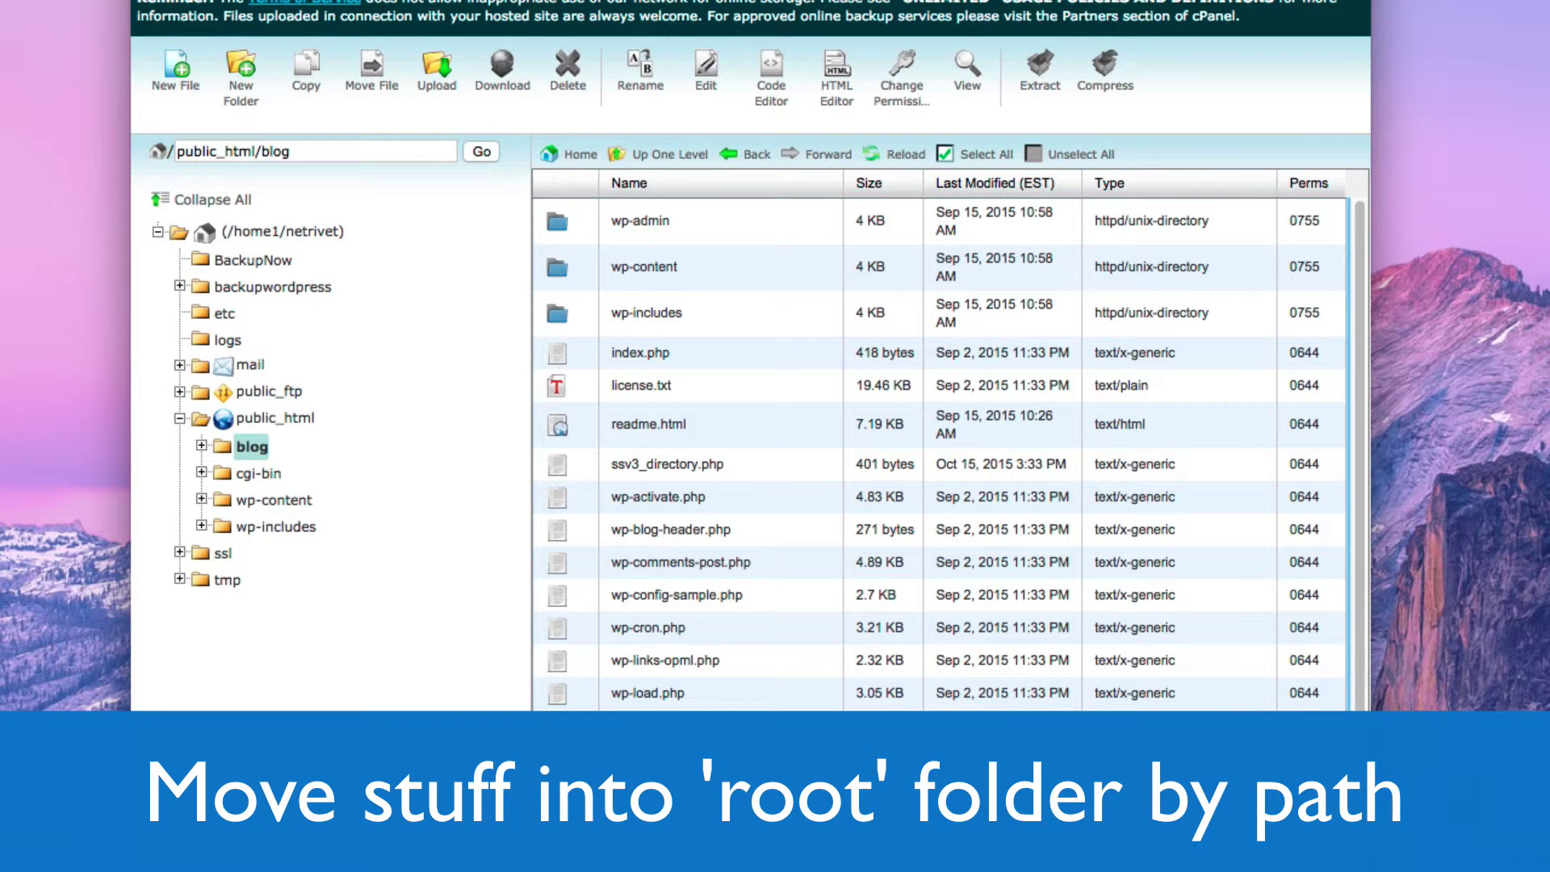
pyautogui.click(966, 163)
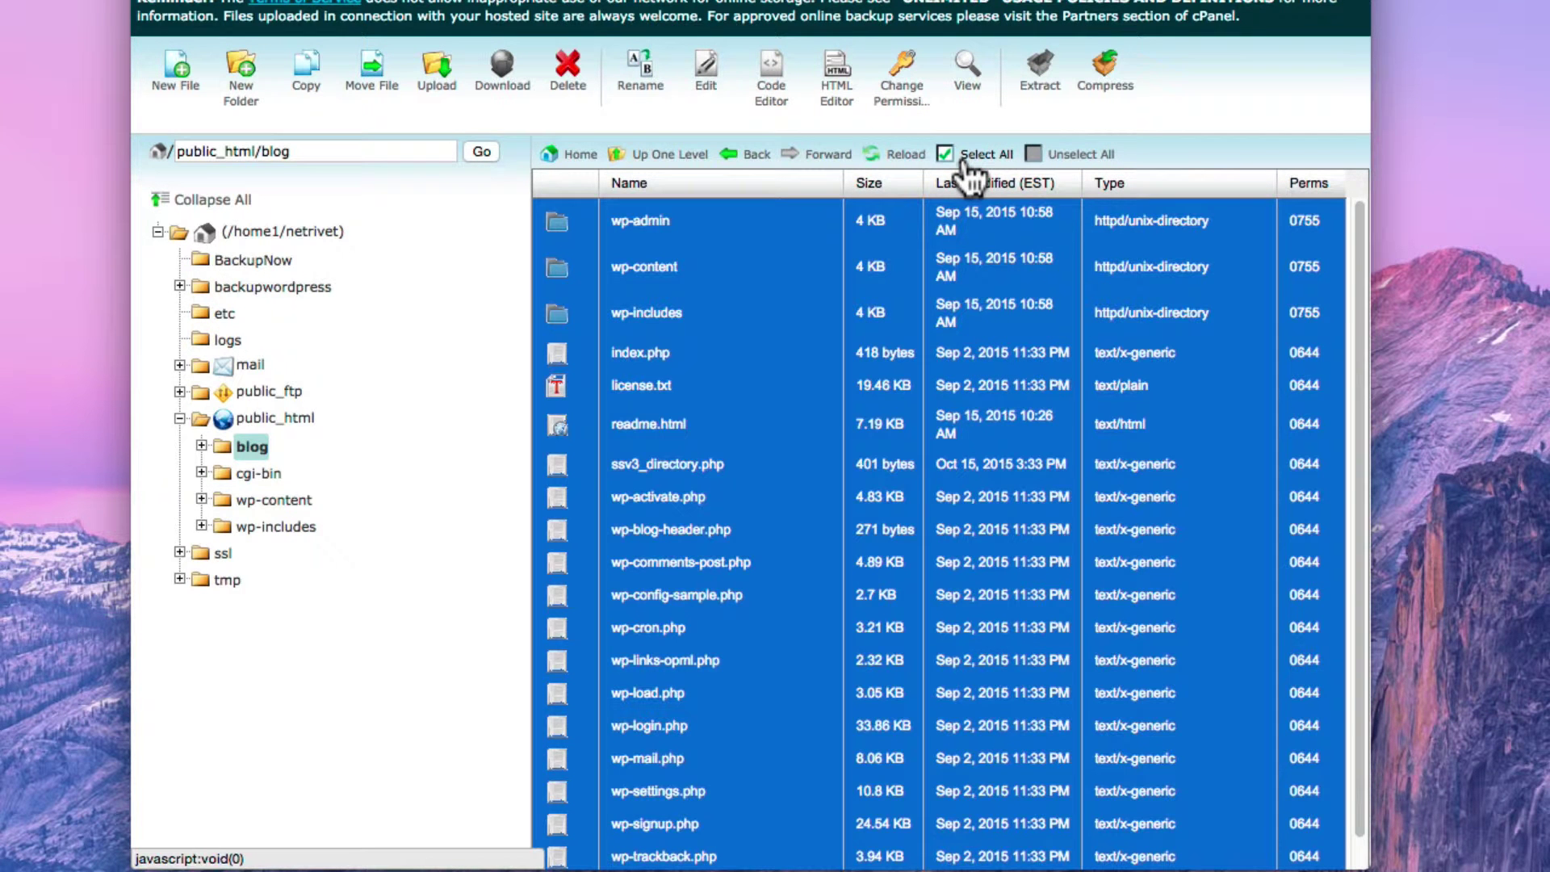
pyautogui.click(373, 76)
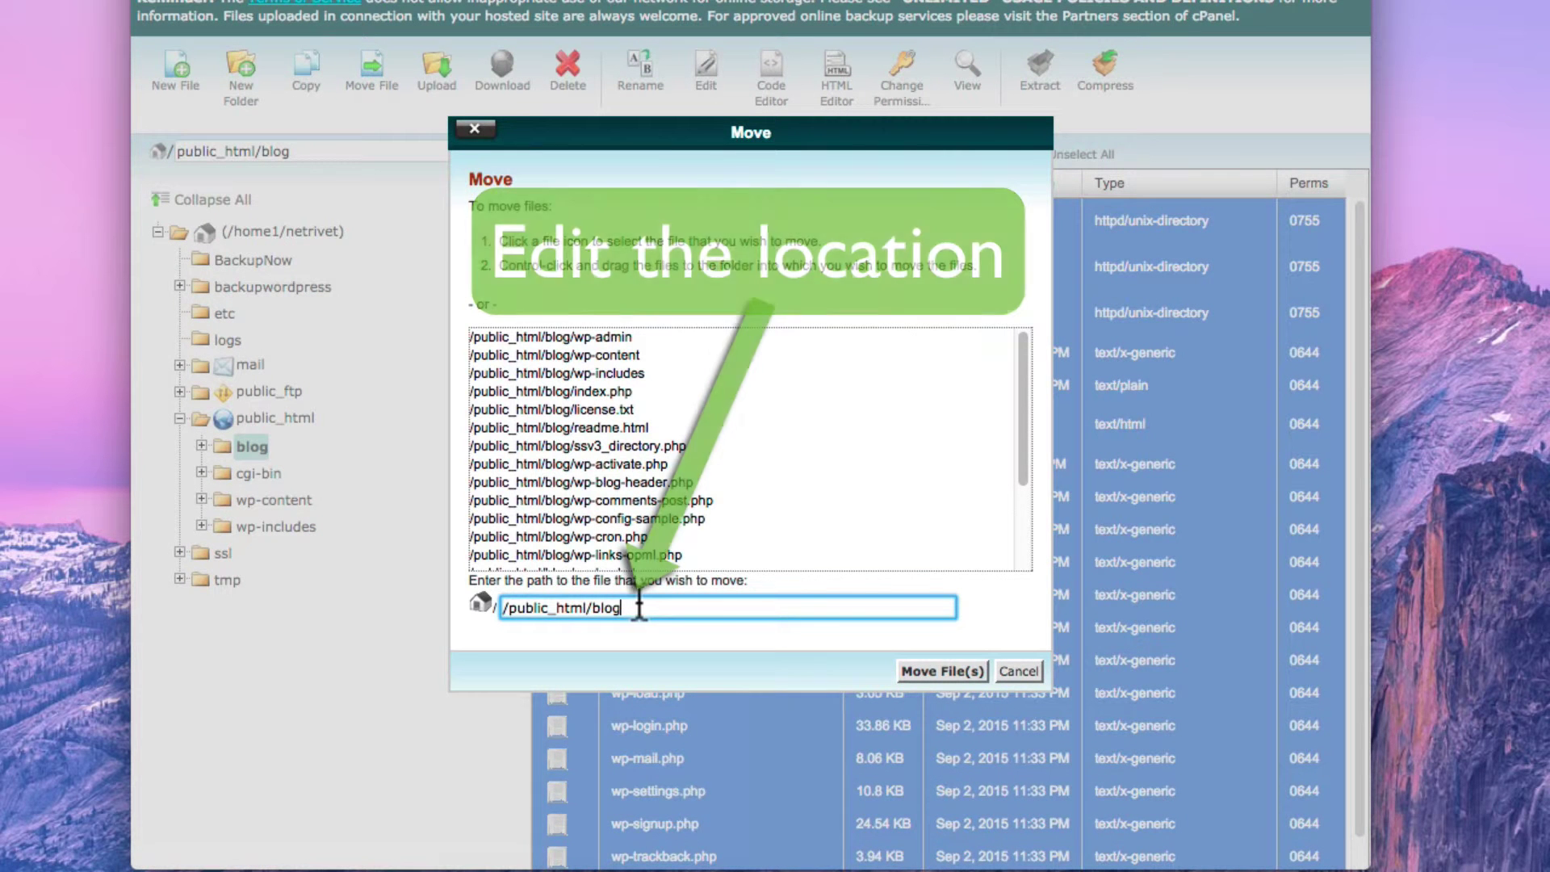
pyautogui.press('BackSpace')
pyautogui.press('BackSpace')
pyautogui.press('BackSpace')
pyautogui.press('BackSpace')
pyautogui.press('BackSpace')
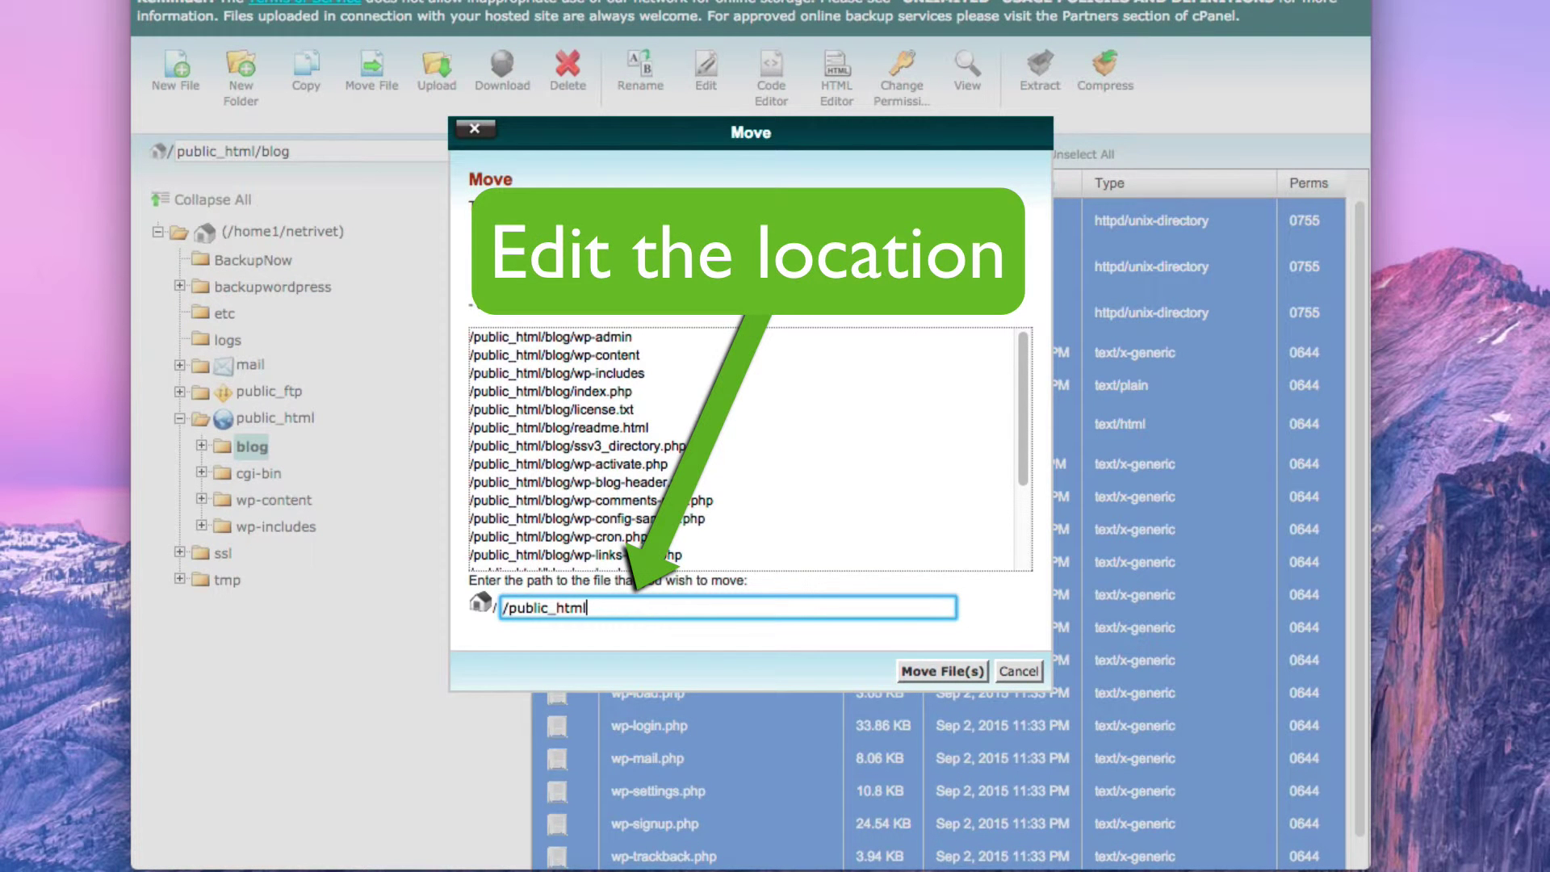
pyautogui.click(934, 667)
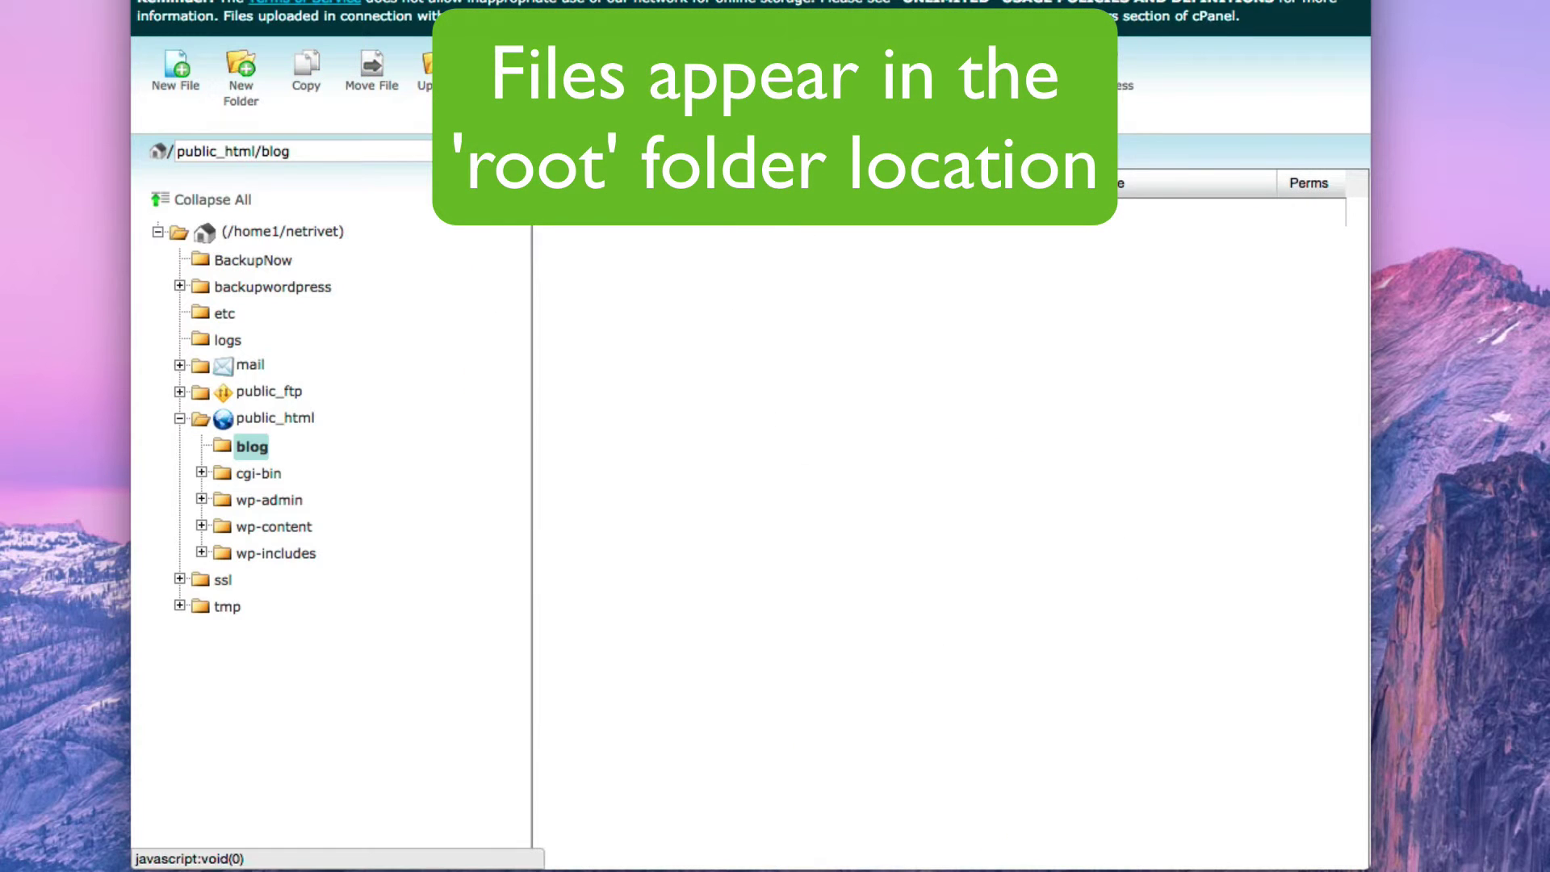
# - Return to public_html and move its wp-admin folder directly onto the blog folder in the directory tree
pyautogui.click(280, 418)
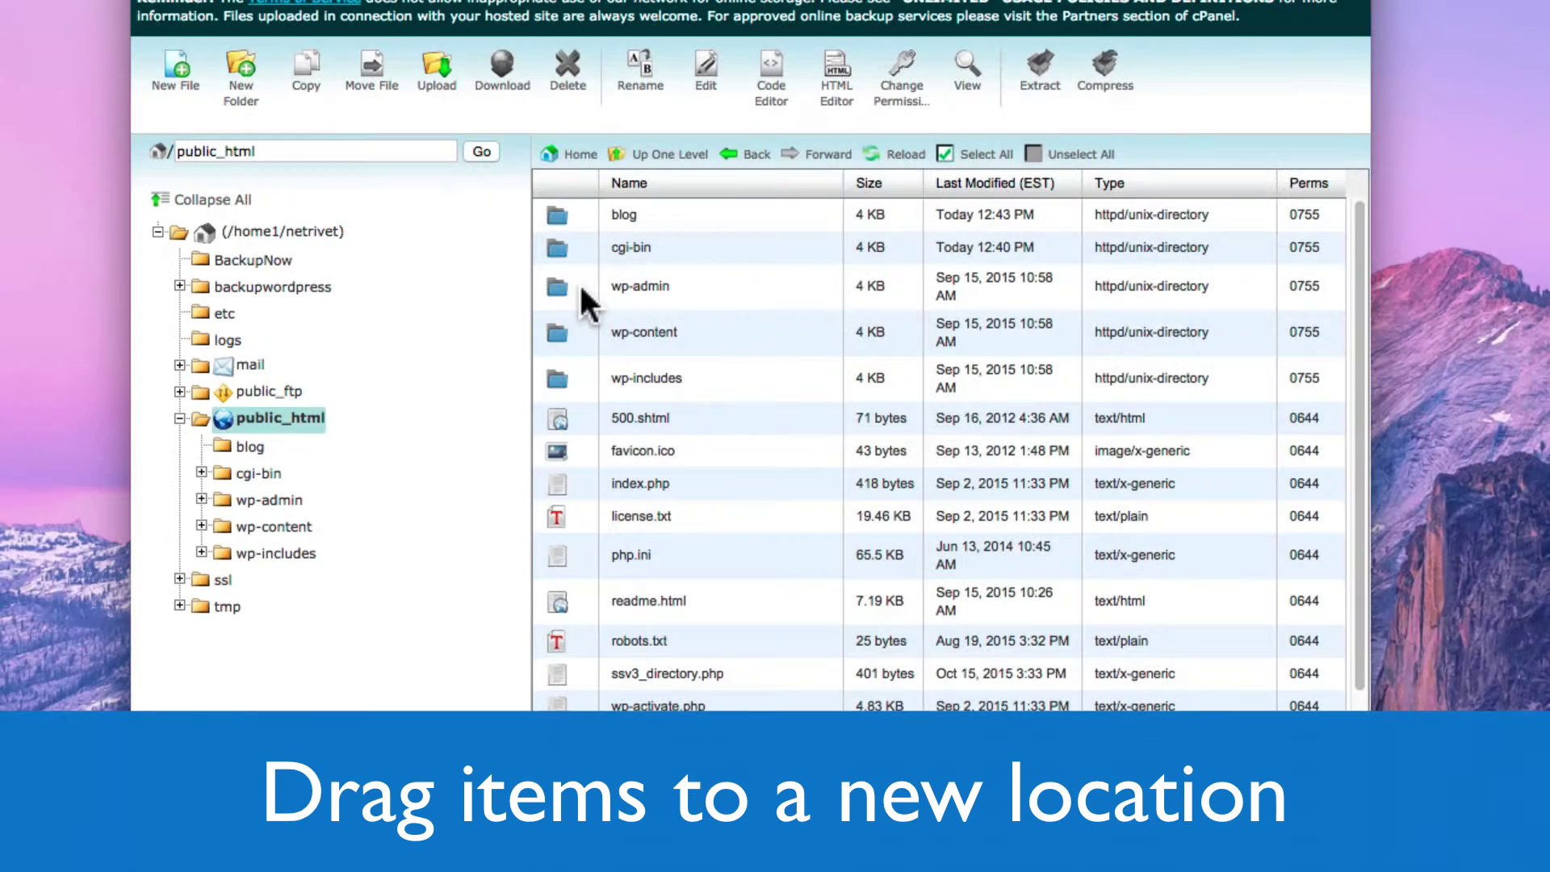
pyautogui.click(583, 284)
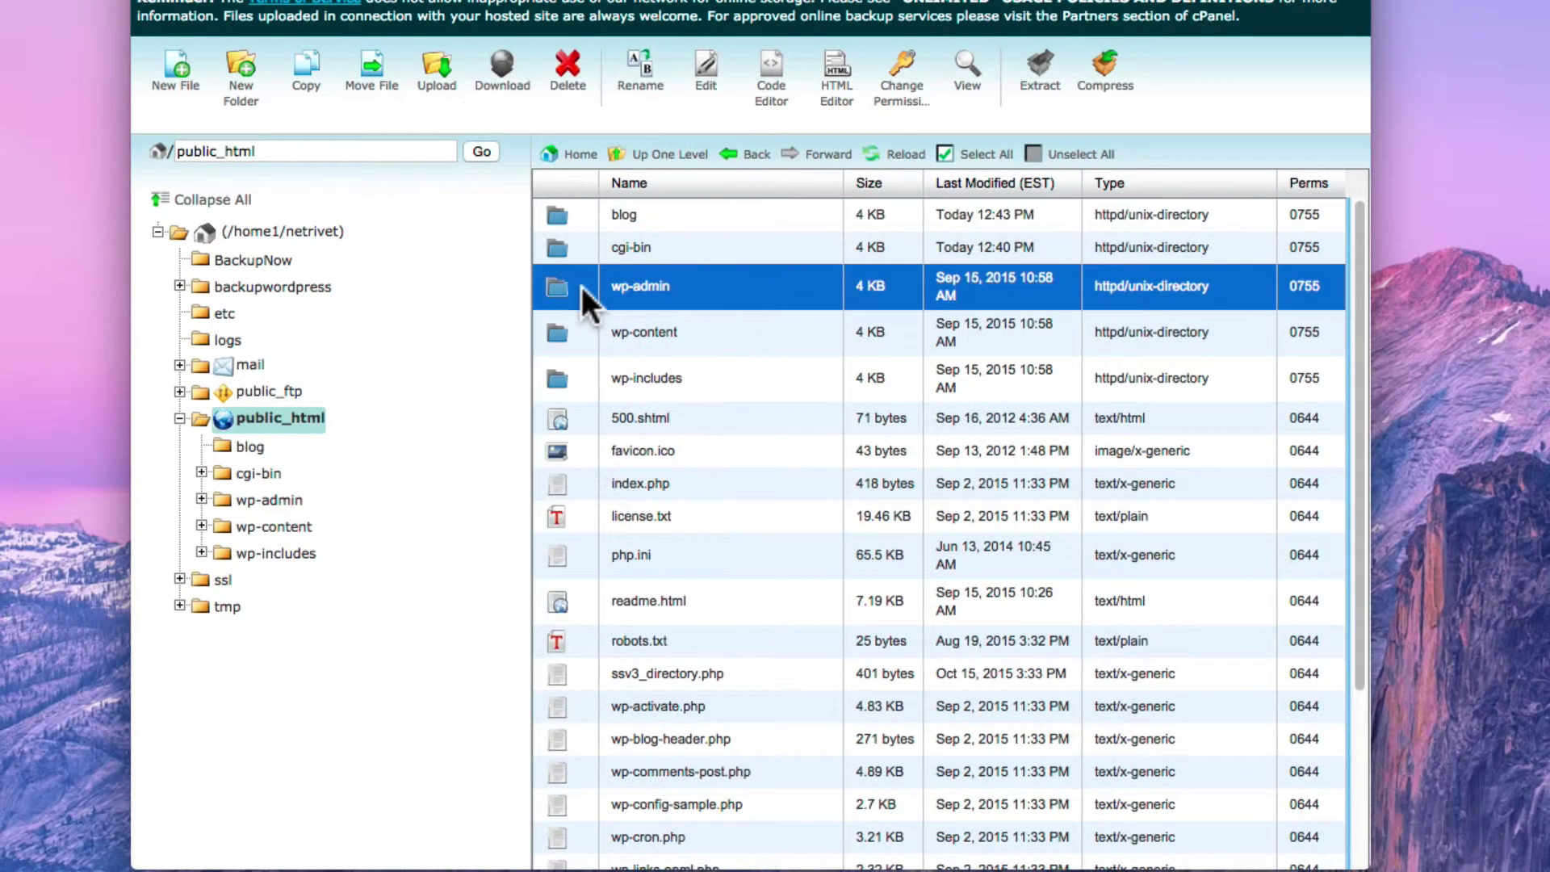
pyautogui.moveTo(554, 284); pyautogui.dragTo(250, 449)
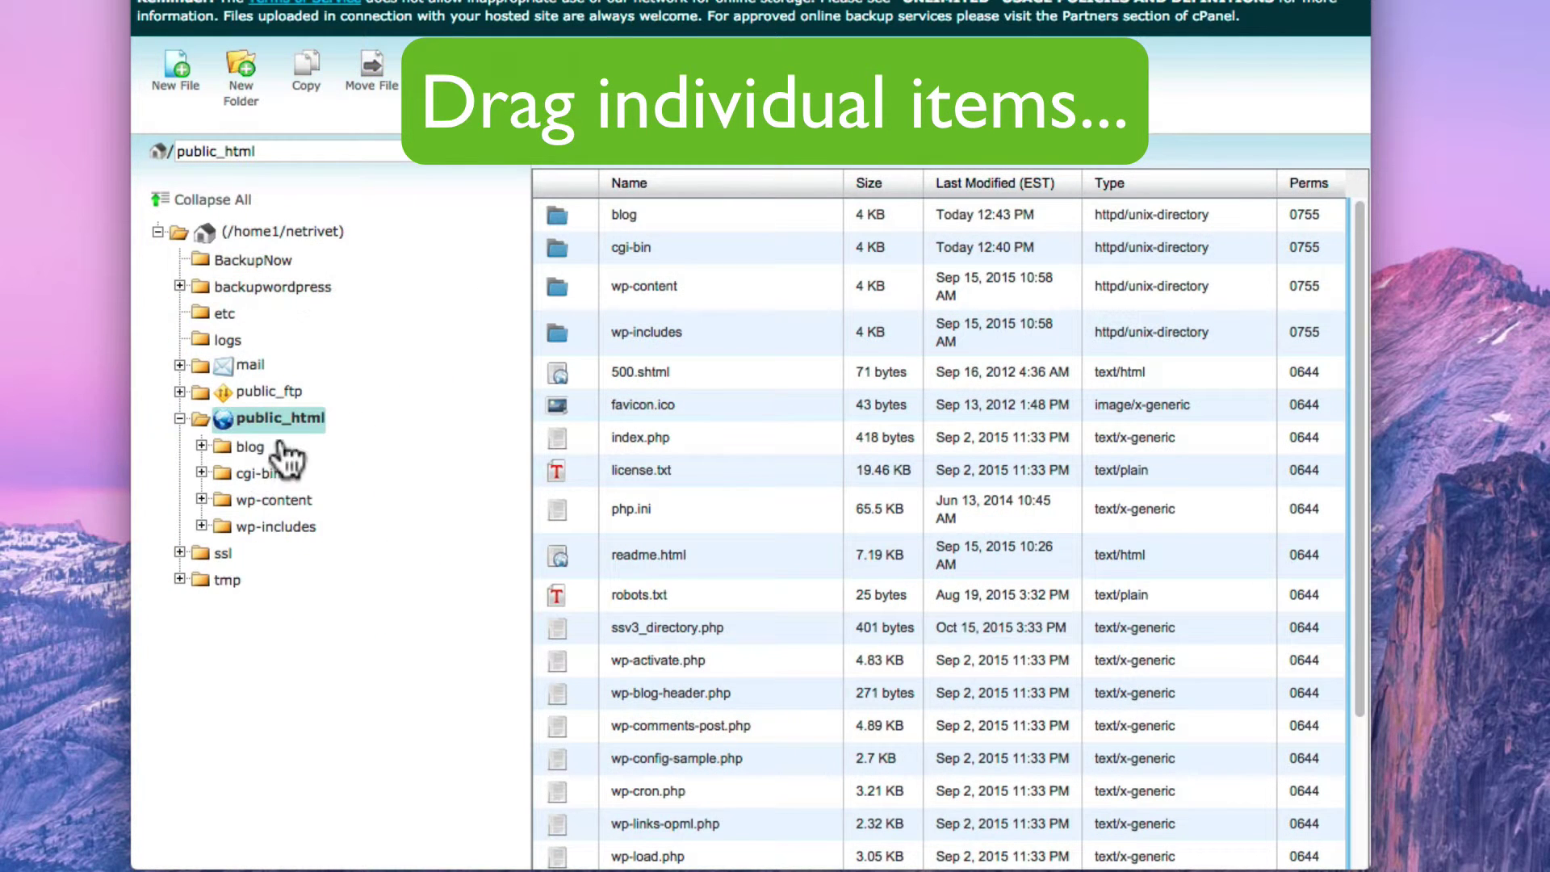
# - Move wp-content and all items listed below it from public_html into the blog folder in the tree, and open blog
pyautogui.moveTo(559, 283); pyautogui.dragTo(581, 851)
pyautogui.scroll(3, 599, 323)
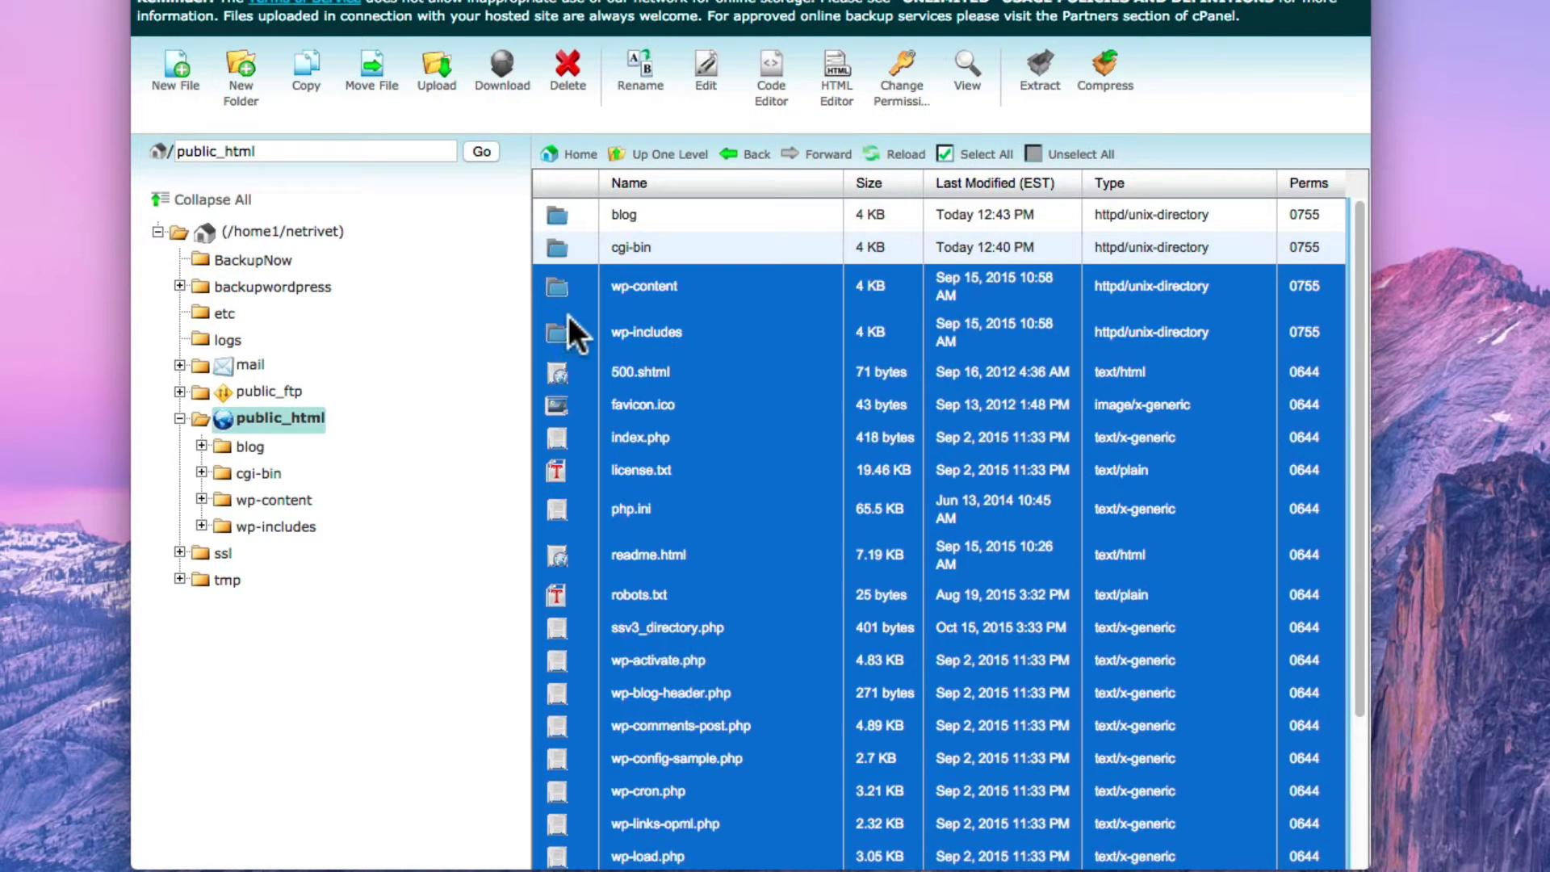
pyautogui.moveTo(560, 284); pyautogui.dragTo(241, 452)
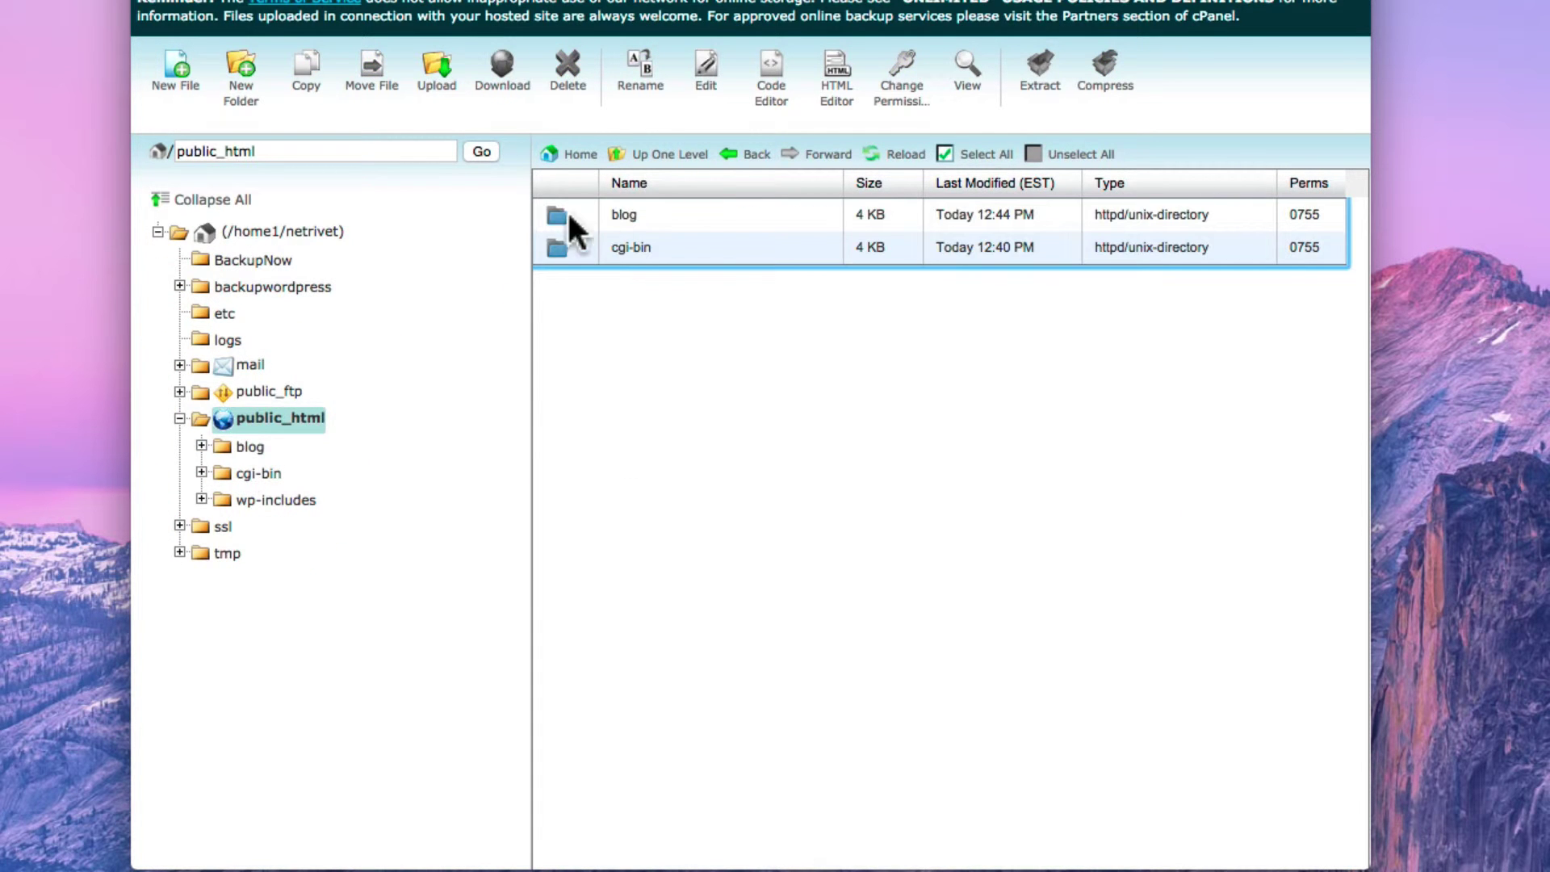
pyautogui.doubleClick(541, 213)
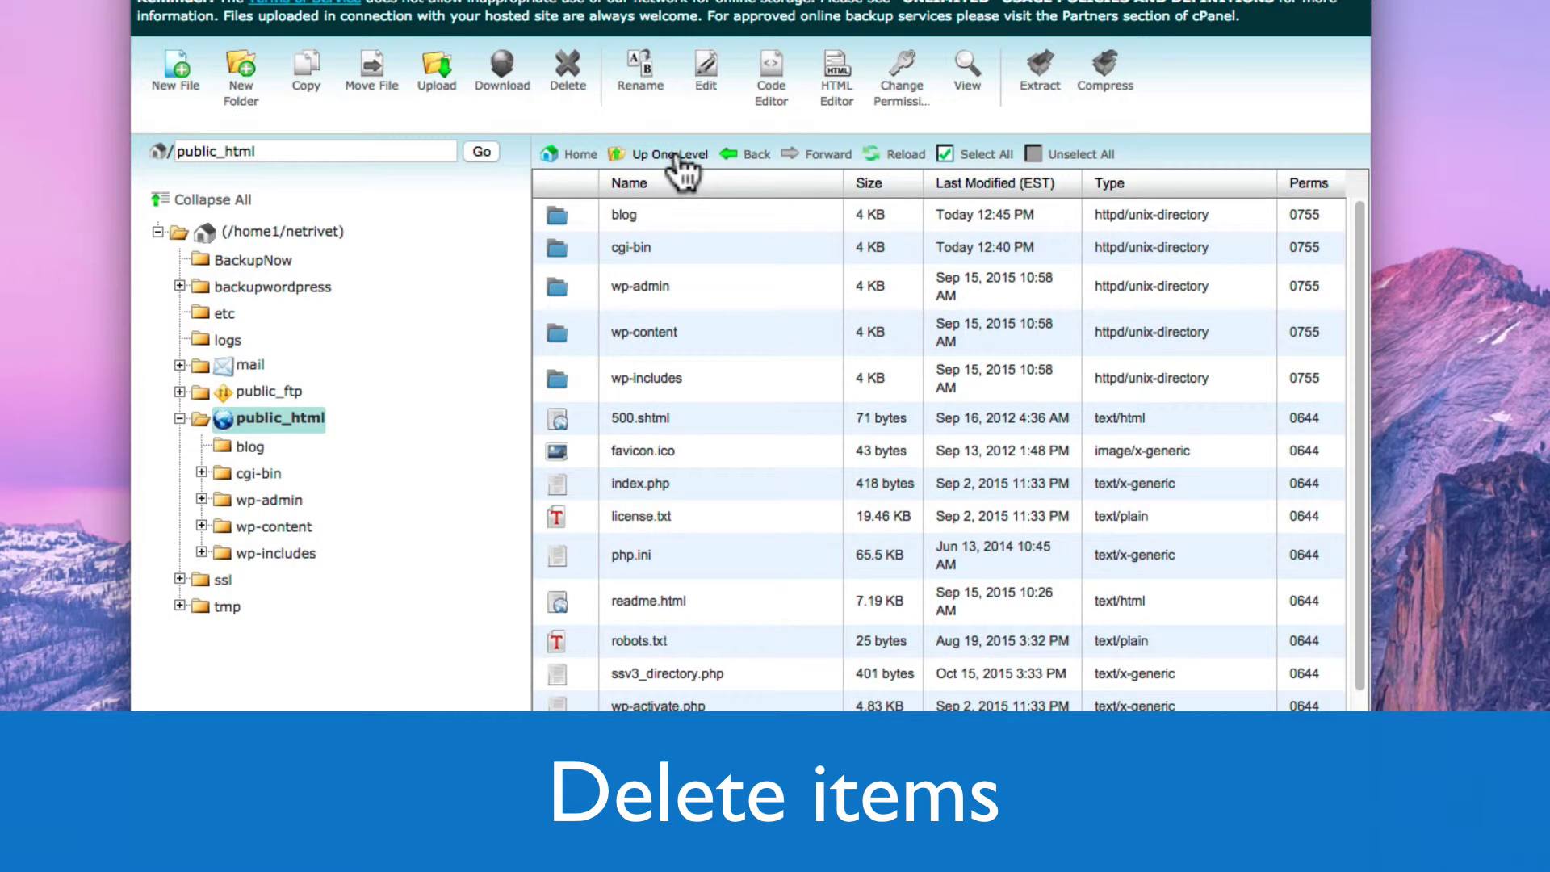
# - Delete the blog folder from public_html
pyautogui.click(556, 218)
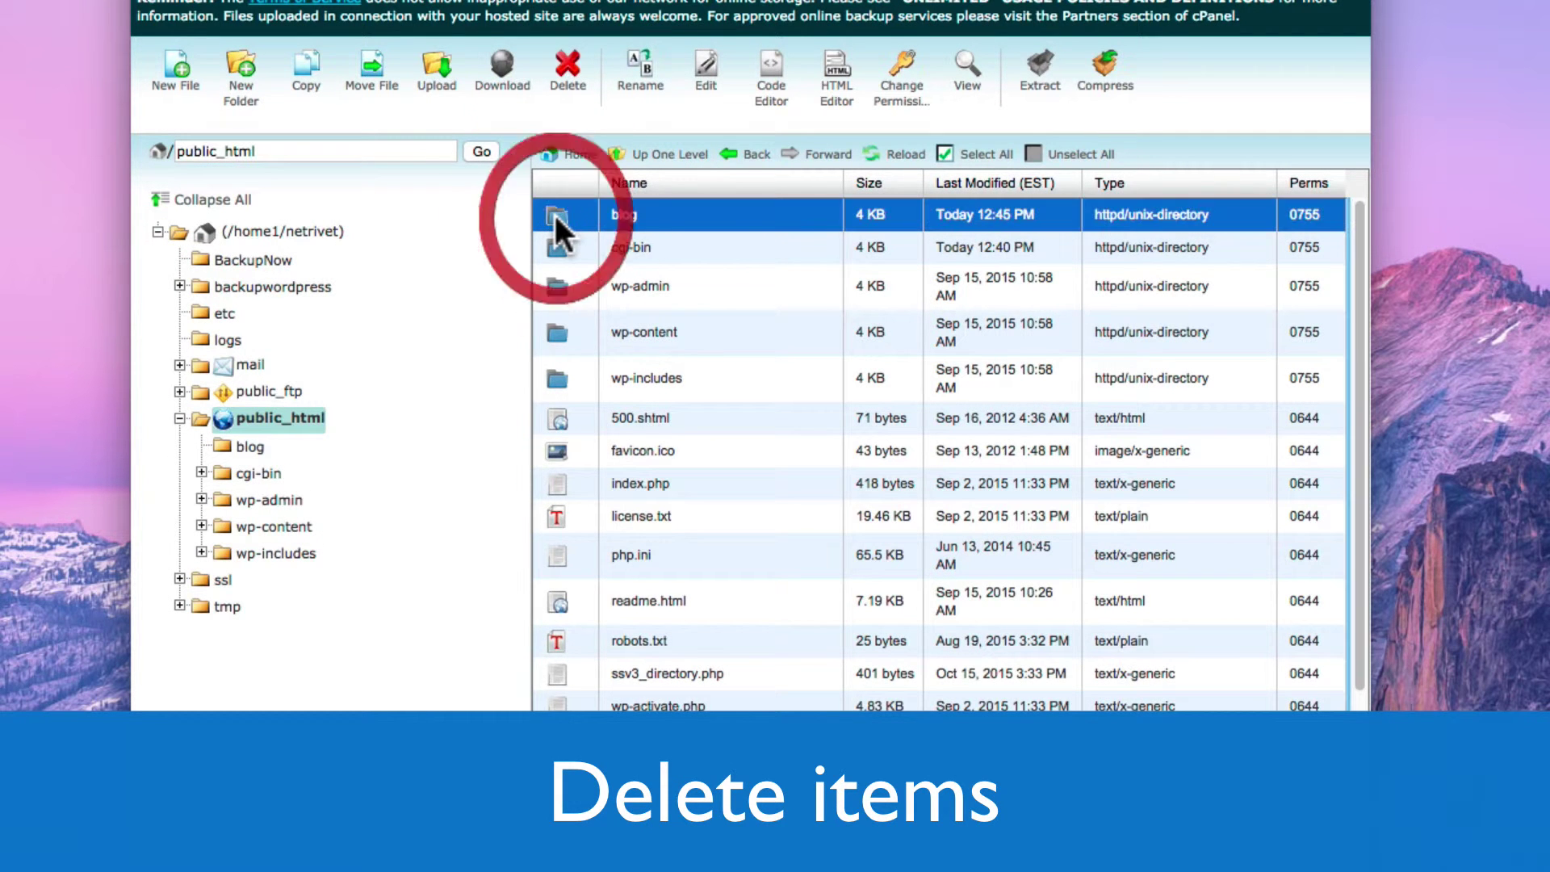
pyautogui.click(569, 71)
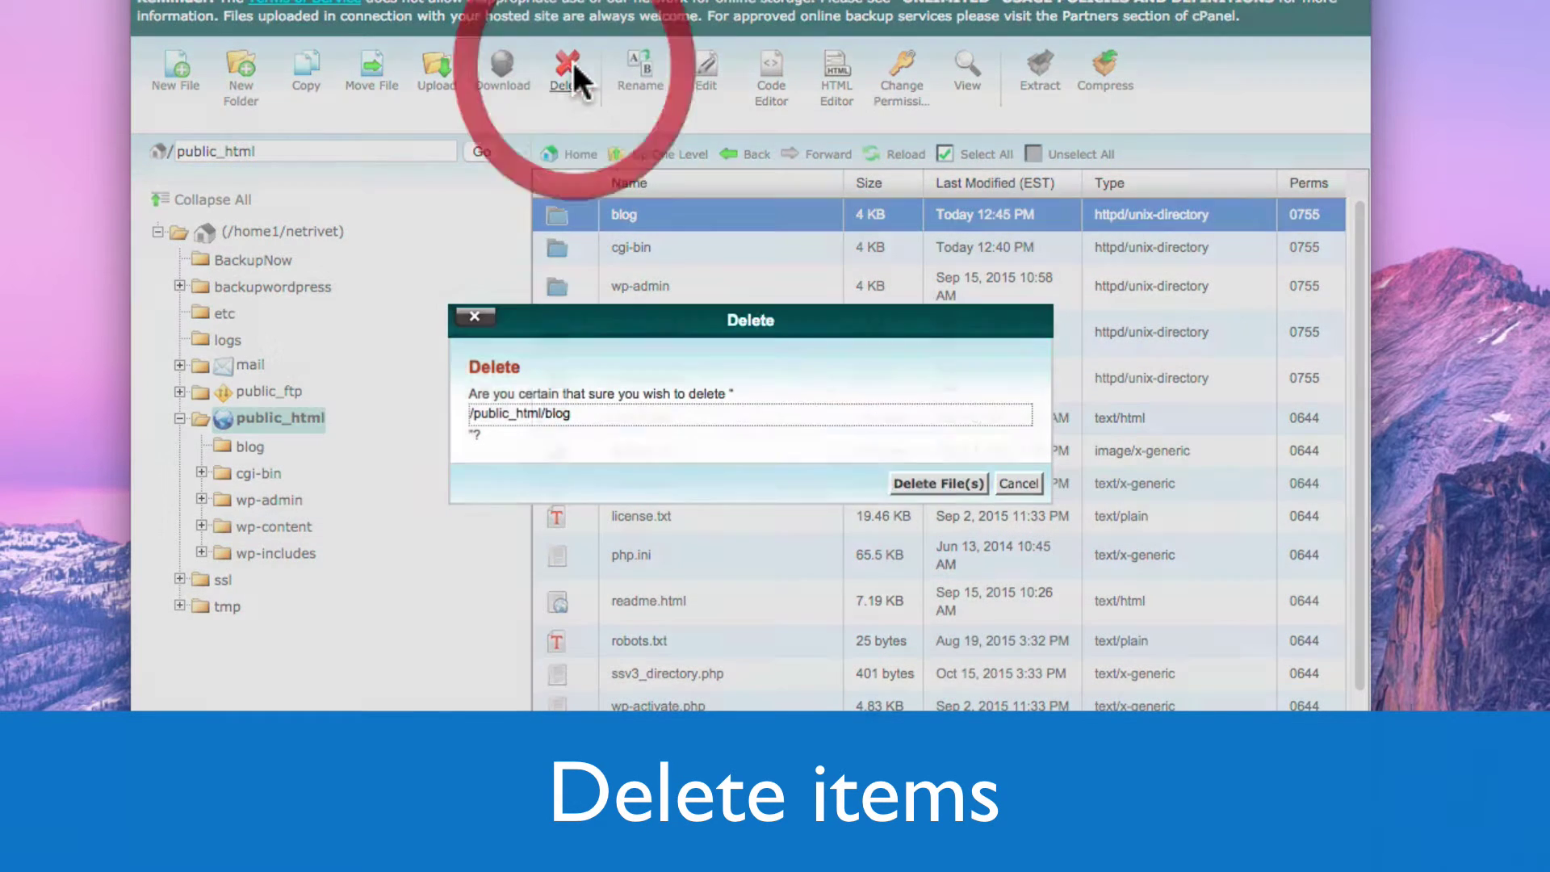
pyautogui.click(968, 486)
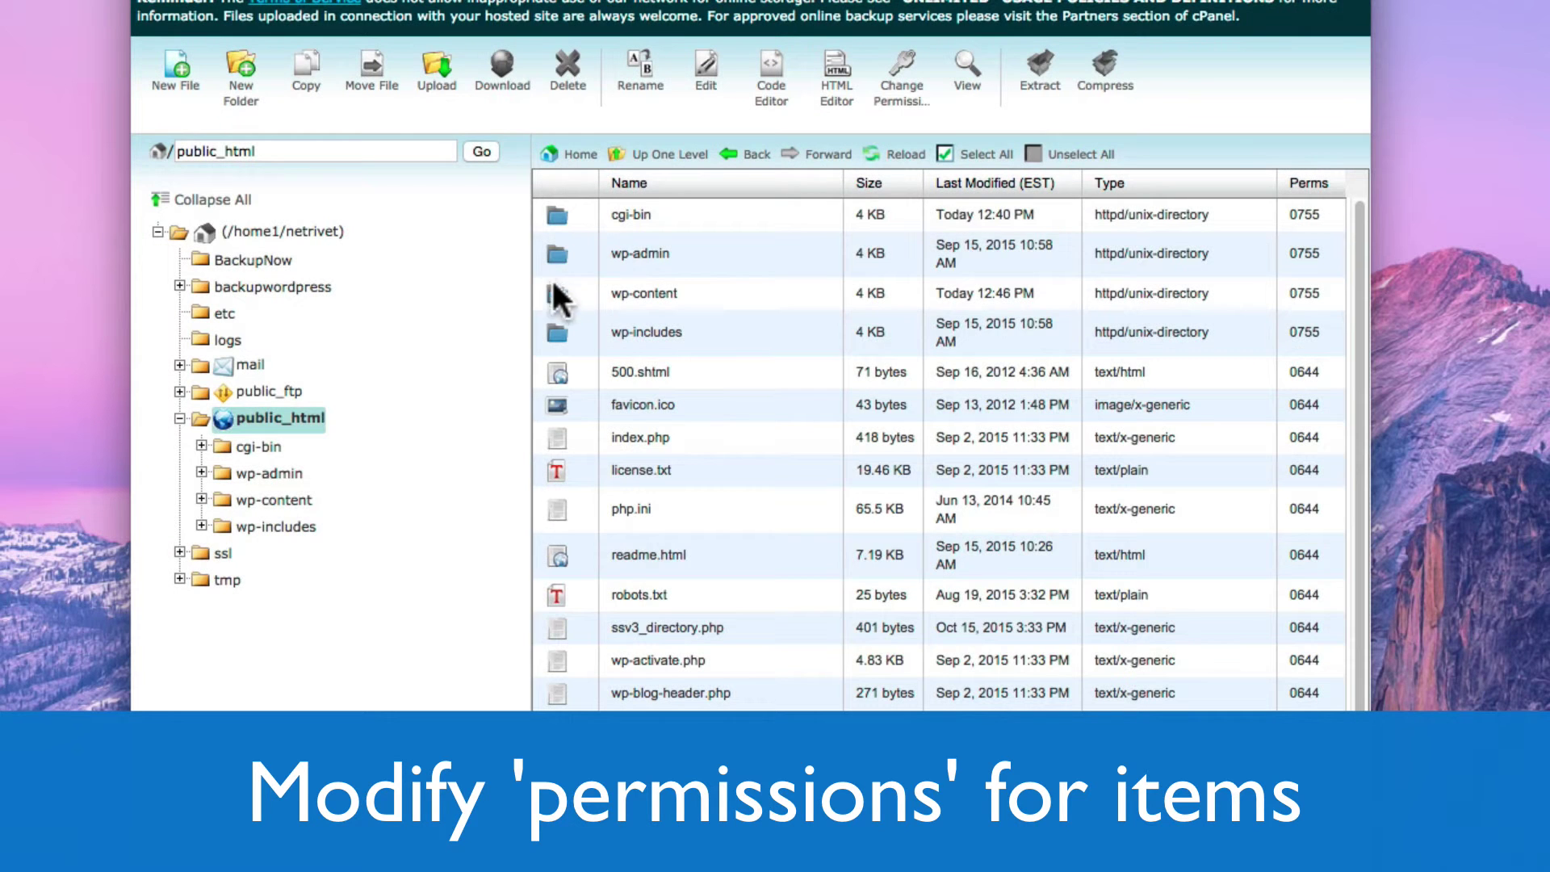
# - Change the permissions of the uploads folder in wp-content to 777 by adding write access for Group and World
pyautogui.doubleClick(553, 292)
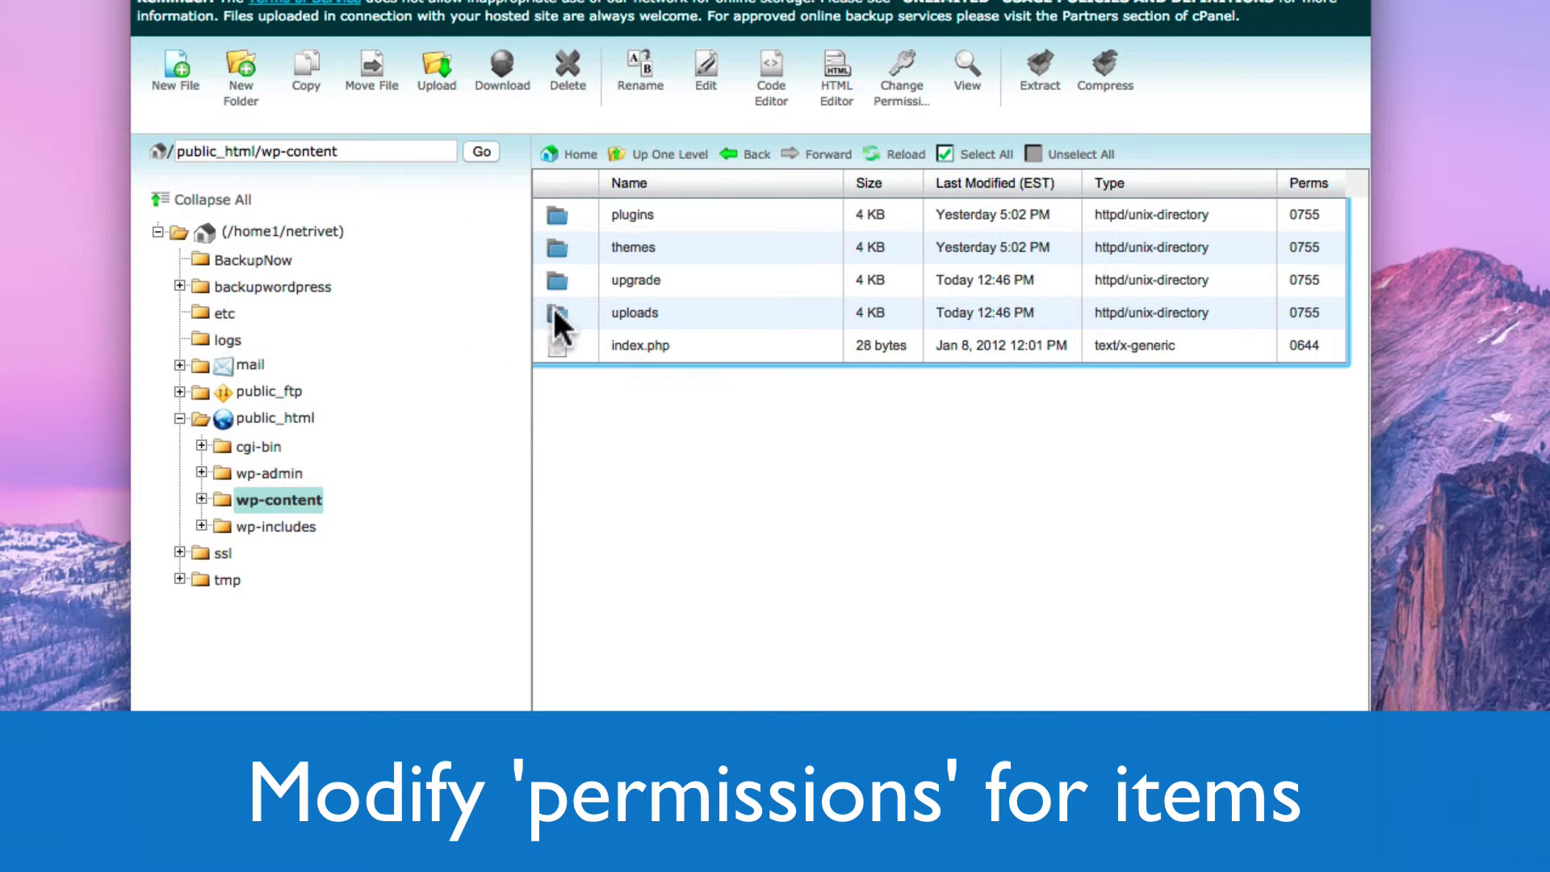
pyautogui.click(555, 311)
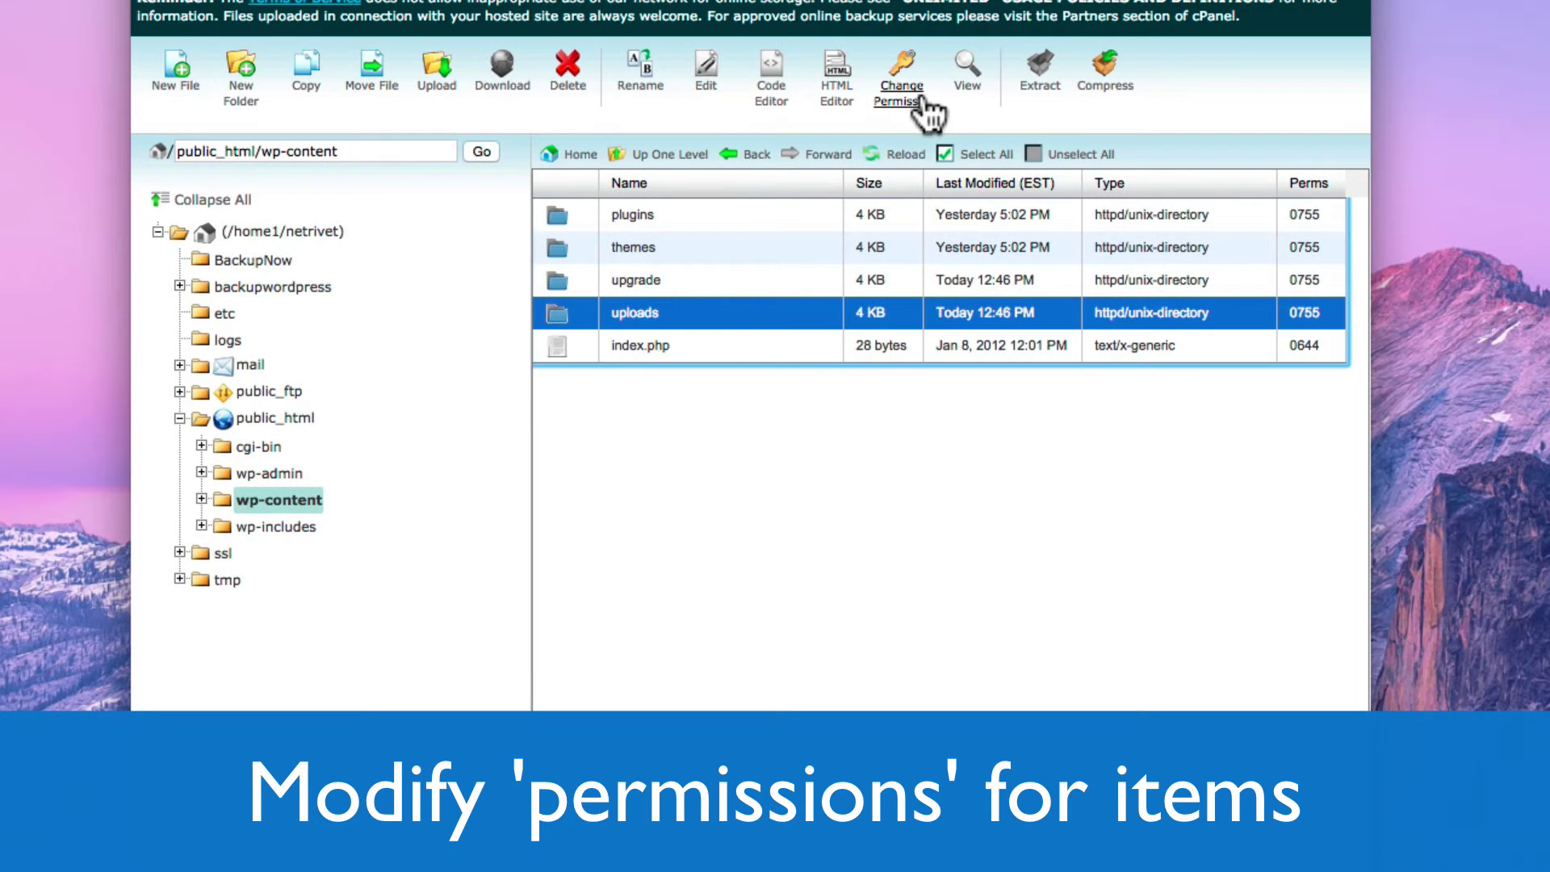
pyautogui.click(909, 81)
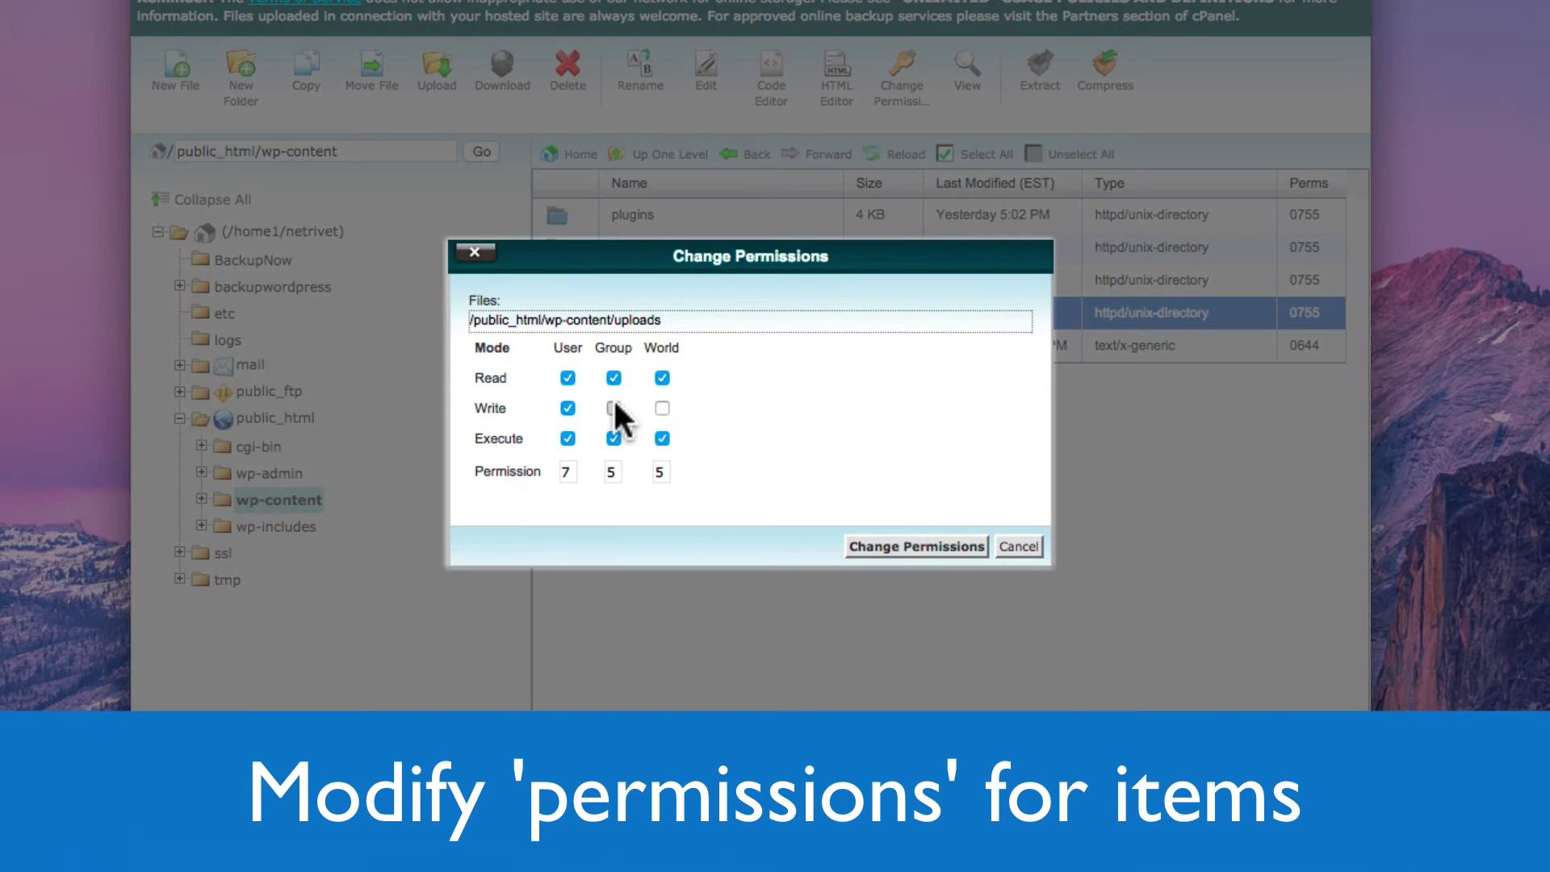
pyautogui.click(614, 407)
pyautogui.click(662, 405)
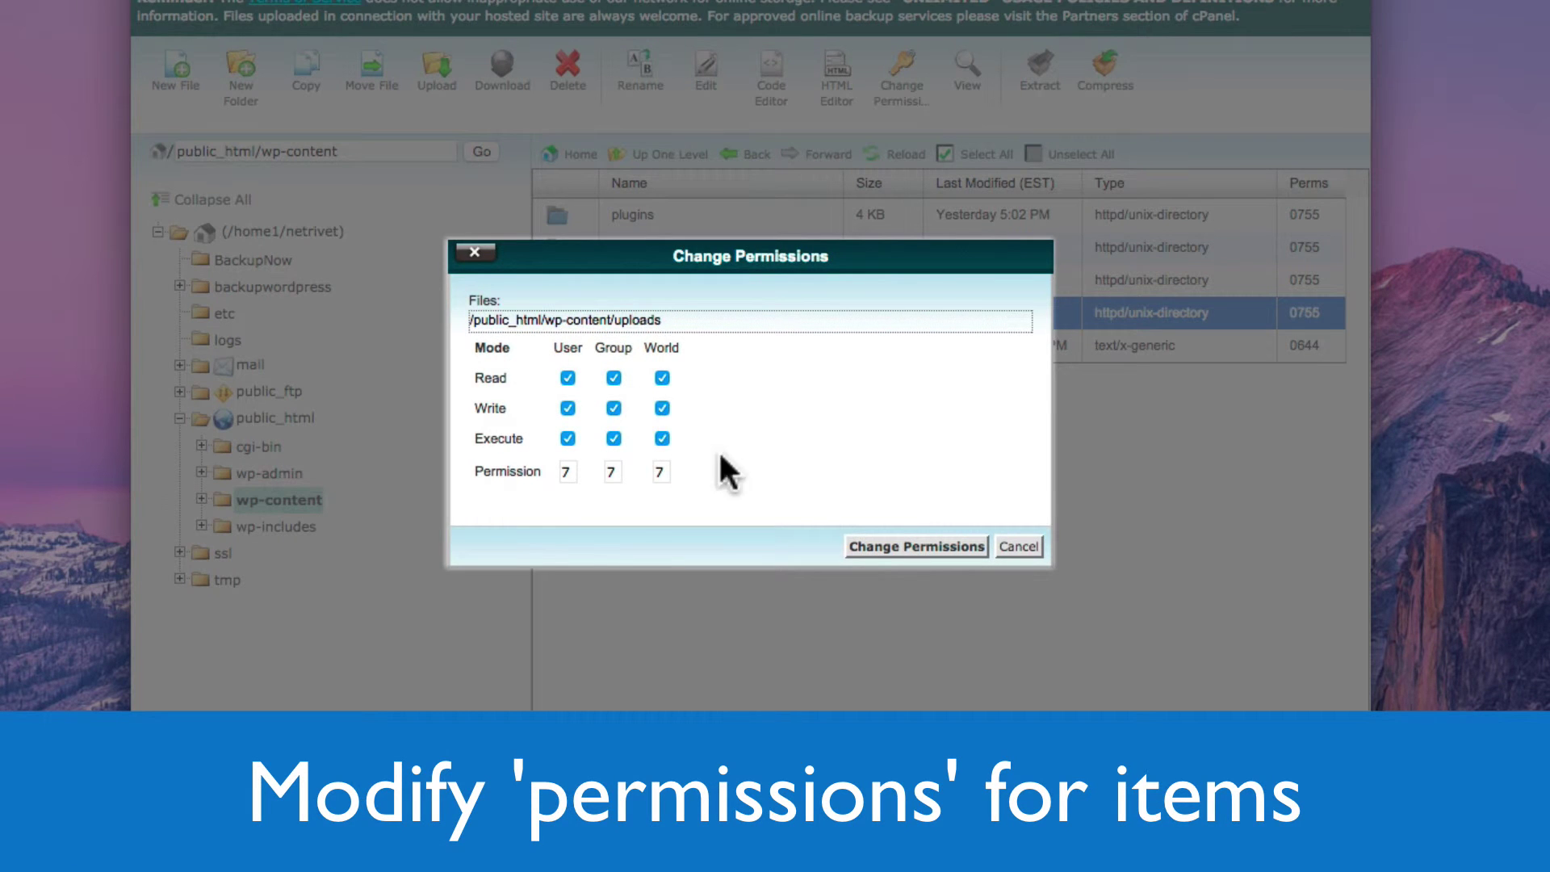
pyautogui.click(917, 546)
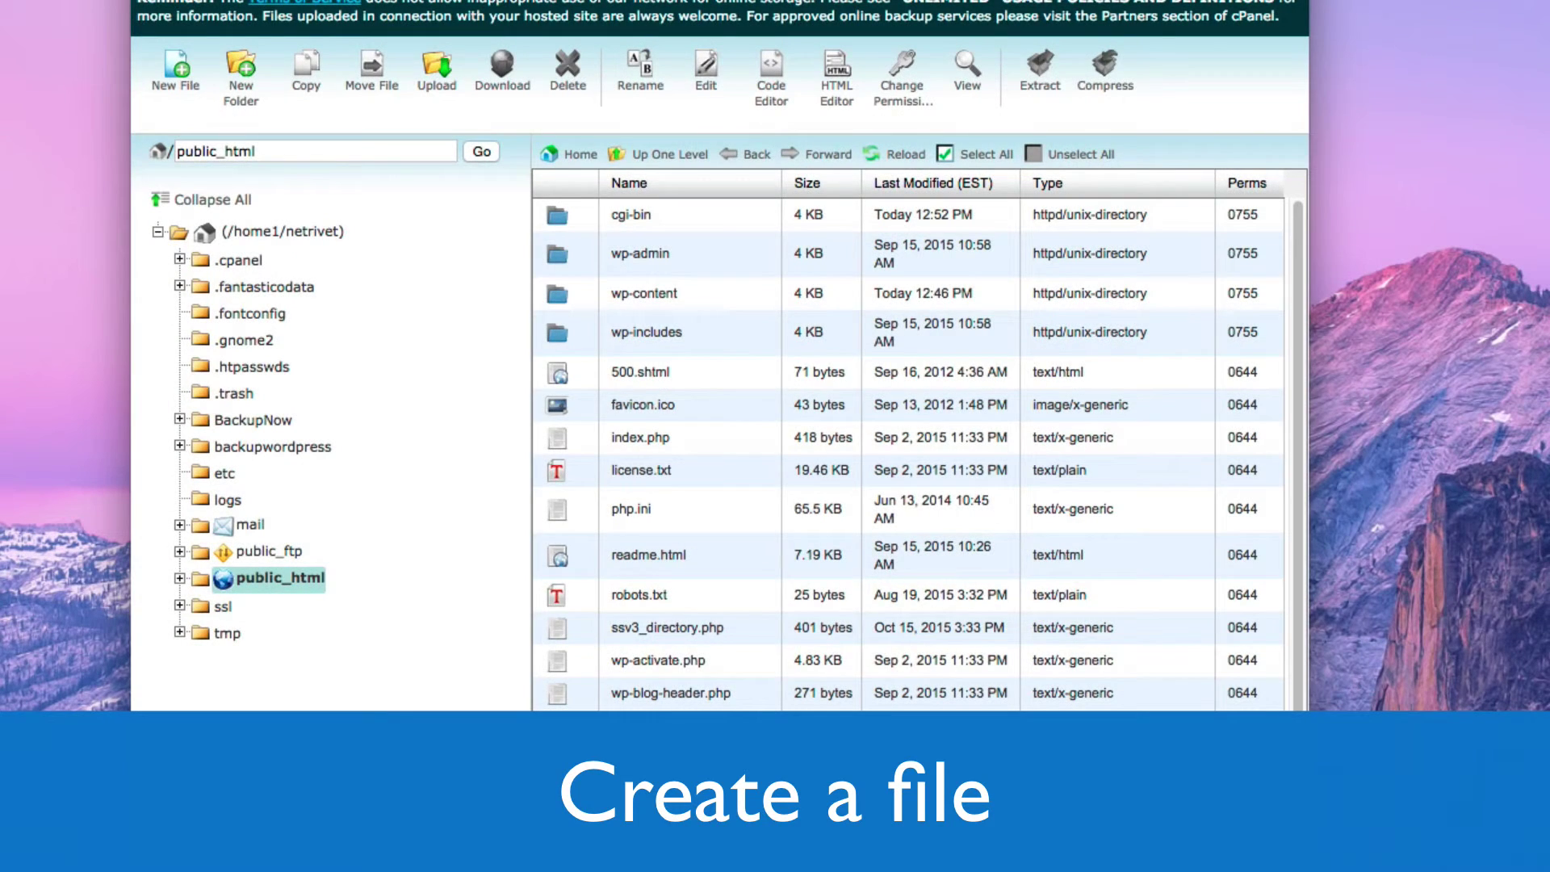
# - Create a new file named .htaccess in public_html
pyautogui.click(167, 66)
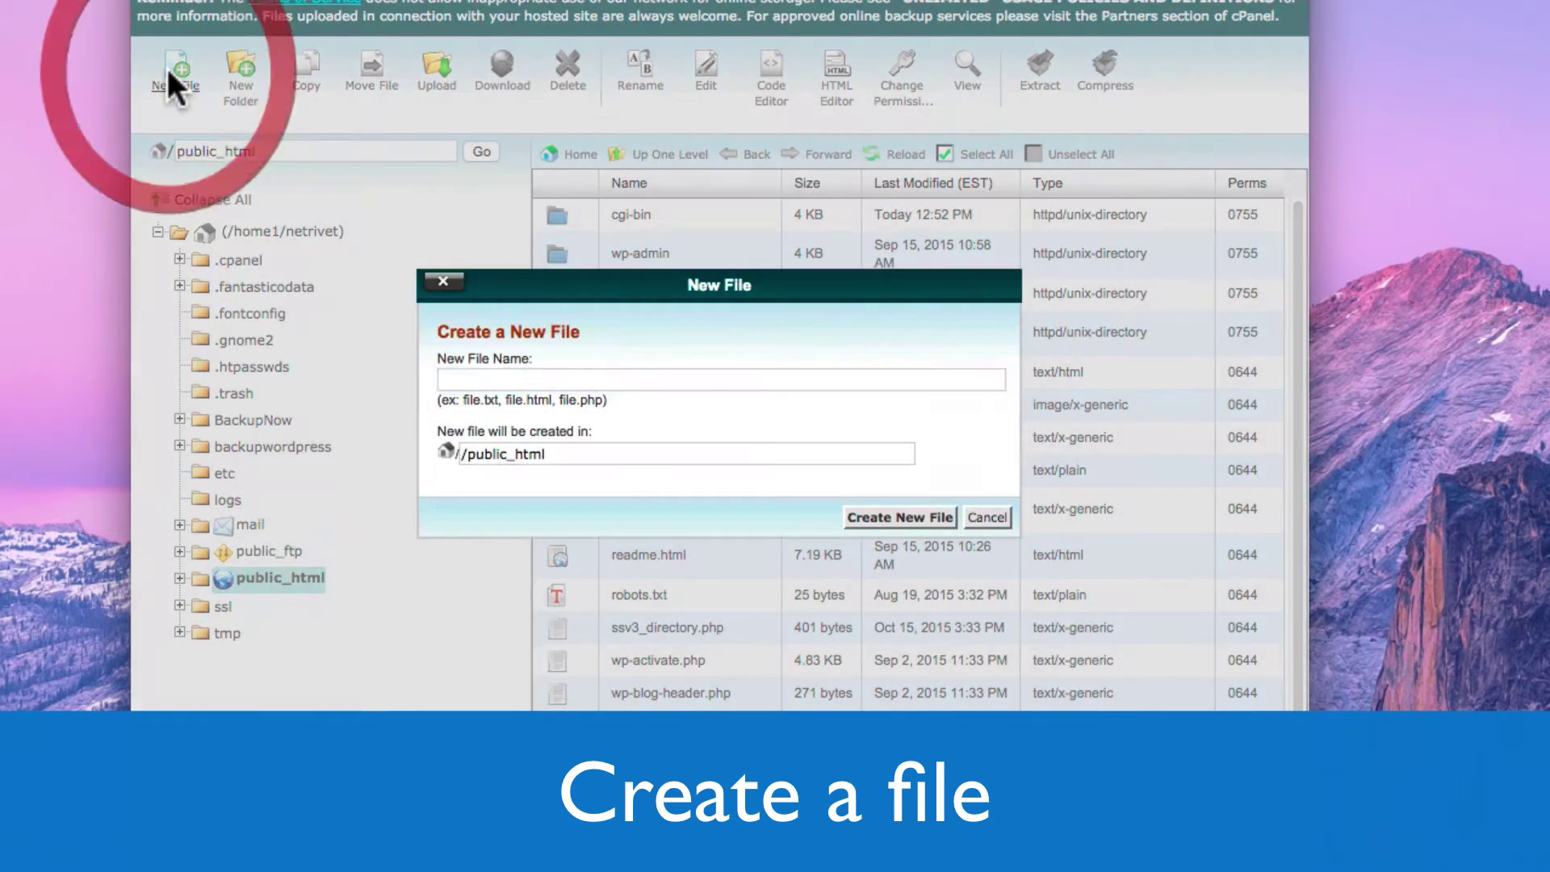
pyautogui.write('.htaccess')
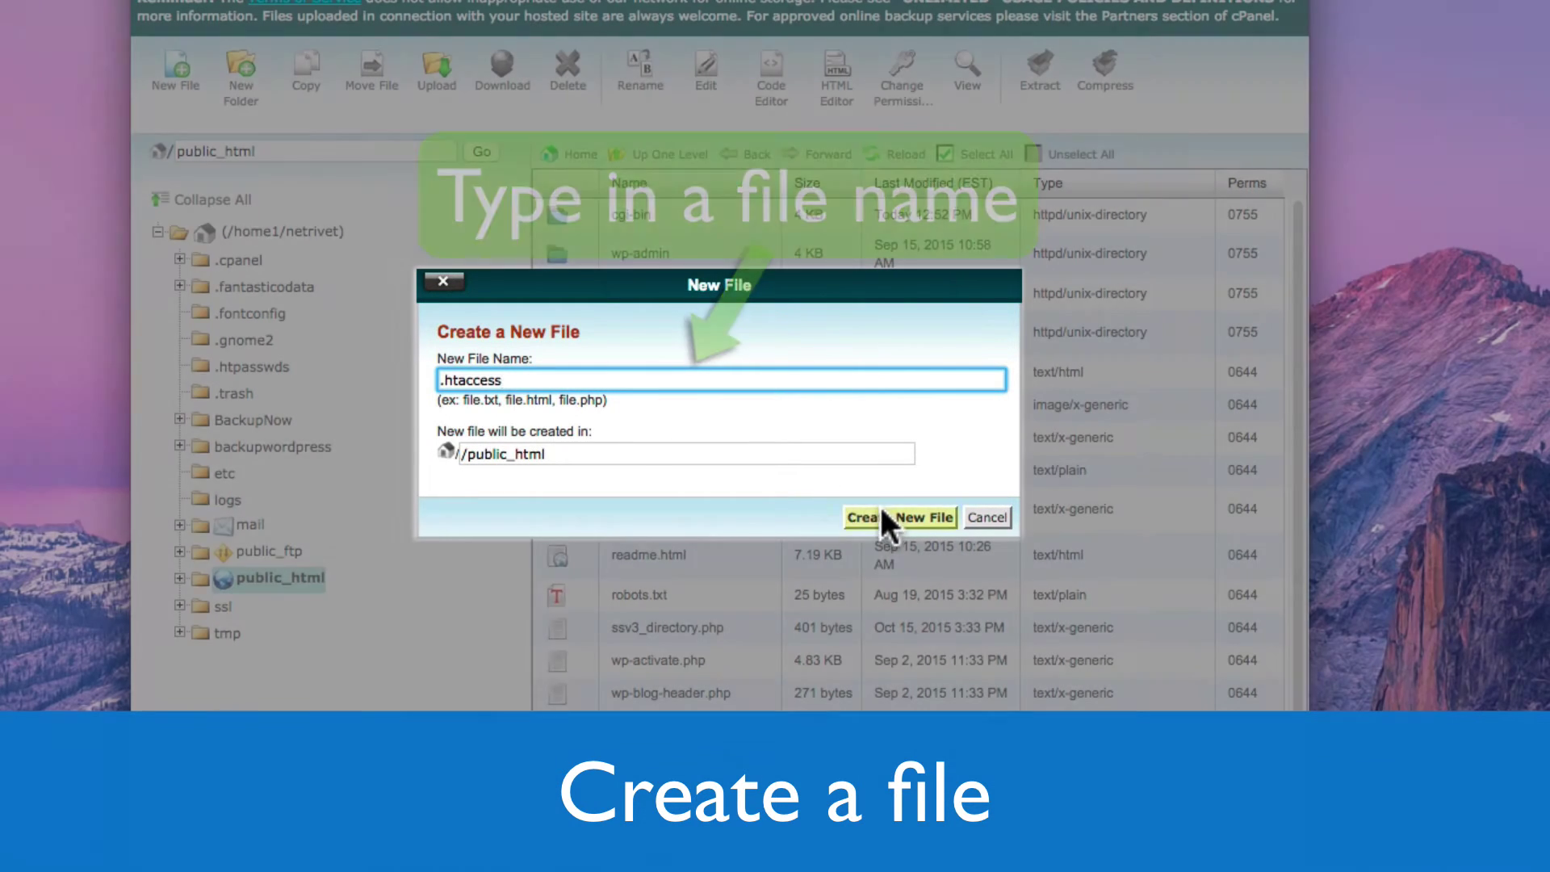
pyautogui.click(882, 515)
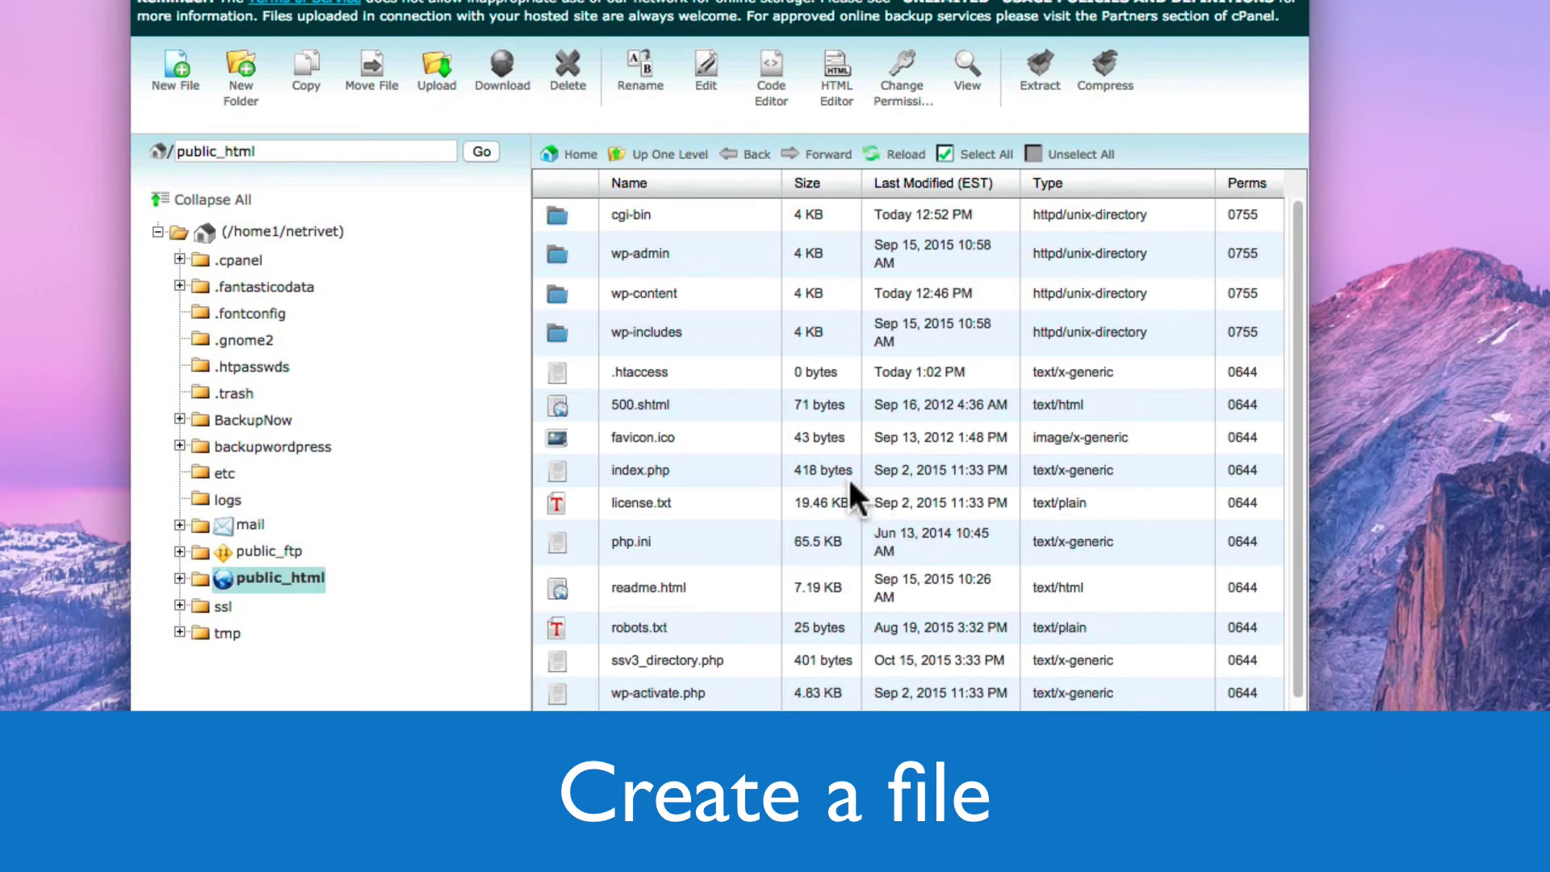
# - Edit .htaccess in the Code Editor with utf-8 encoding, paste in the WordPress rewrite rules block and save the file
pyautogui.click(565, 371)
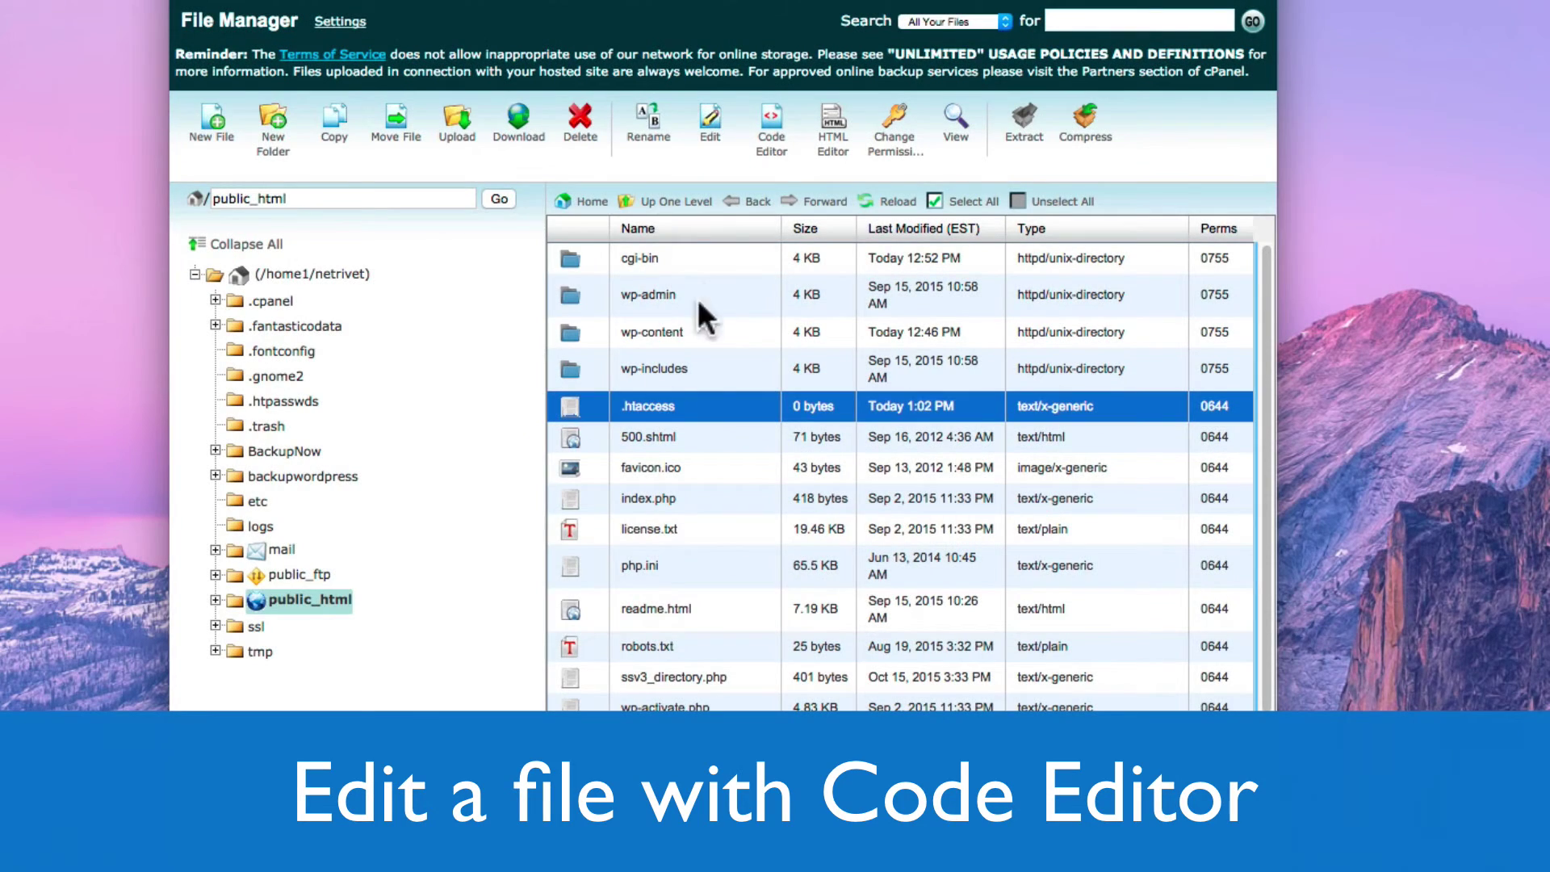
pyautogui.click(773, 134)
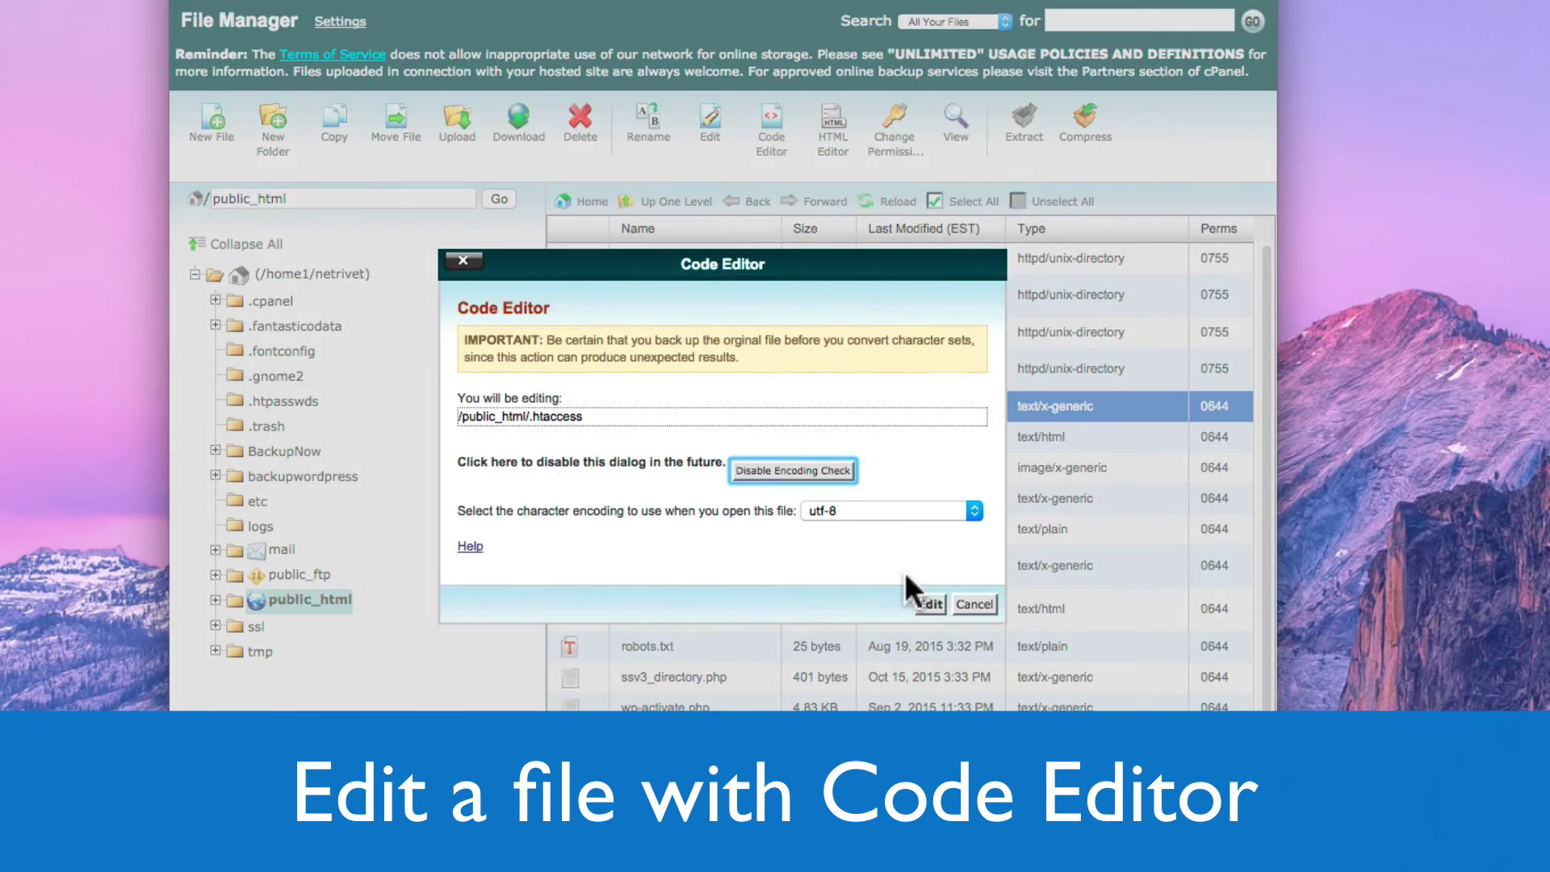
pyautogui.click(928, 604)
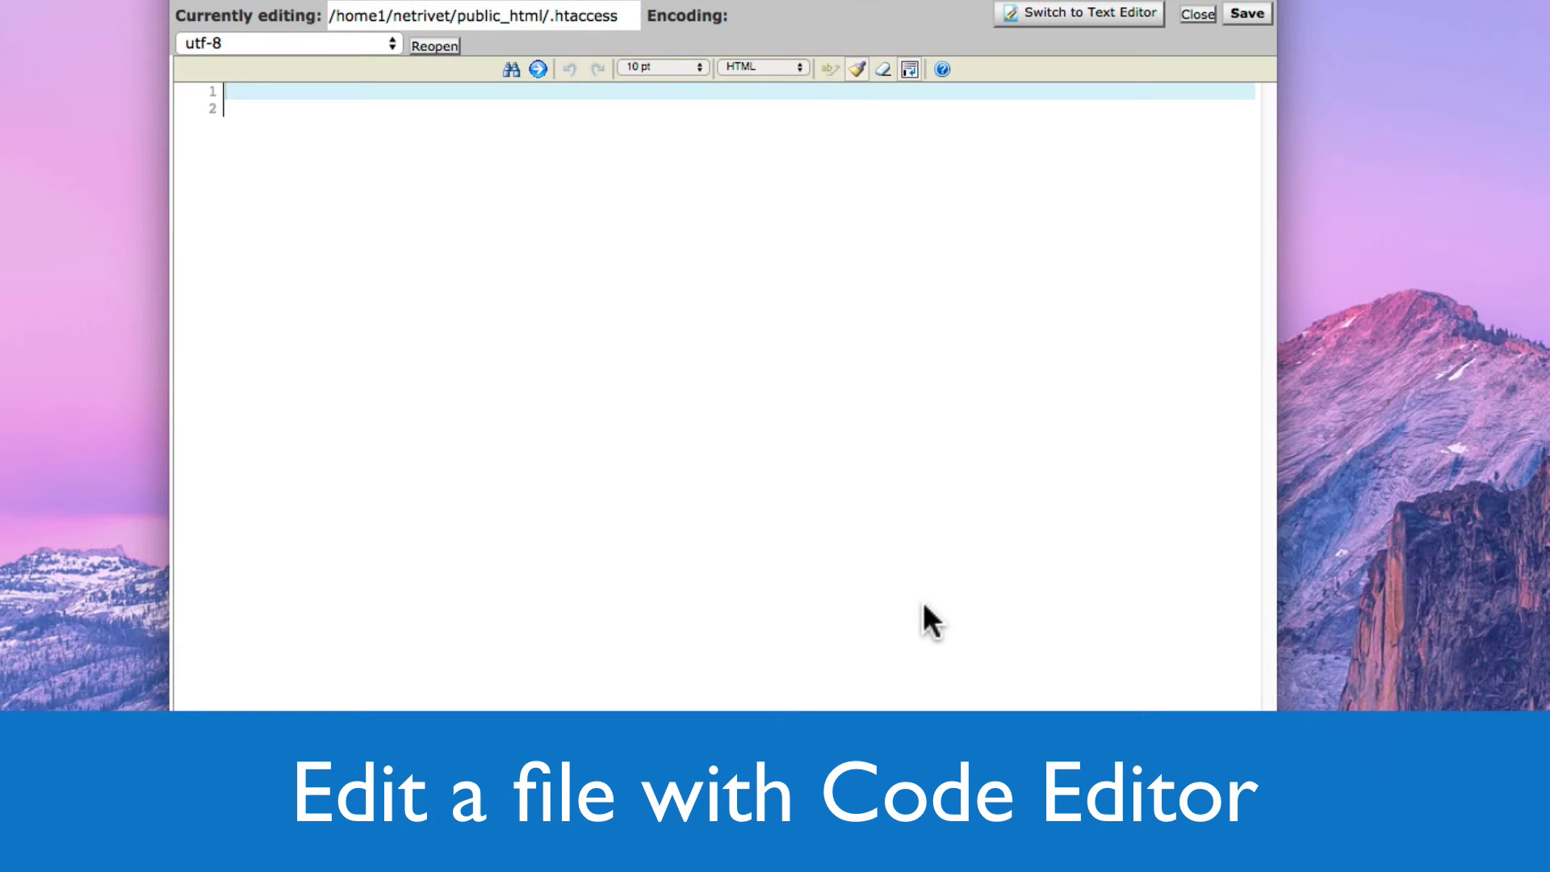
pyautogui.rightClick(273, 86)
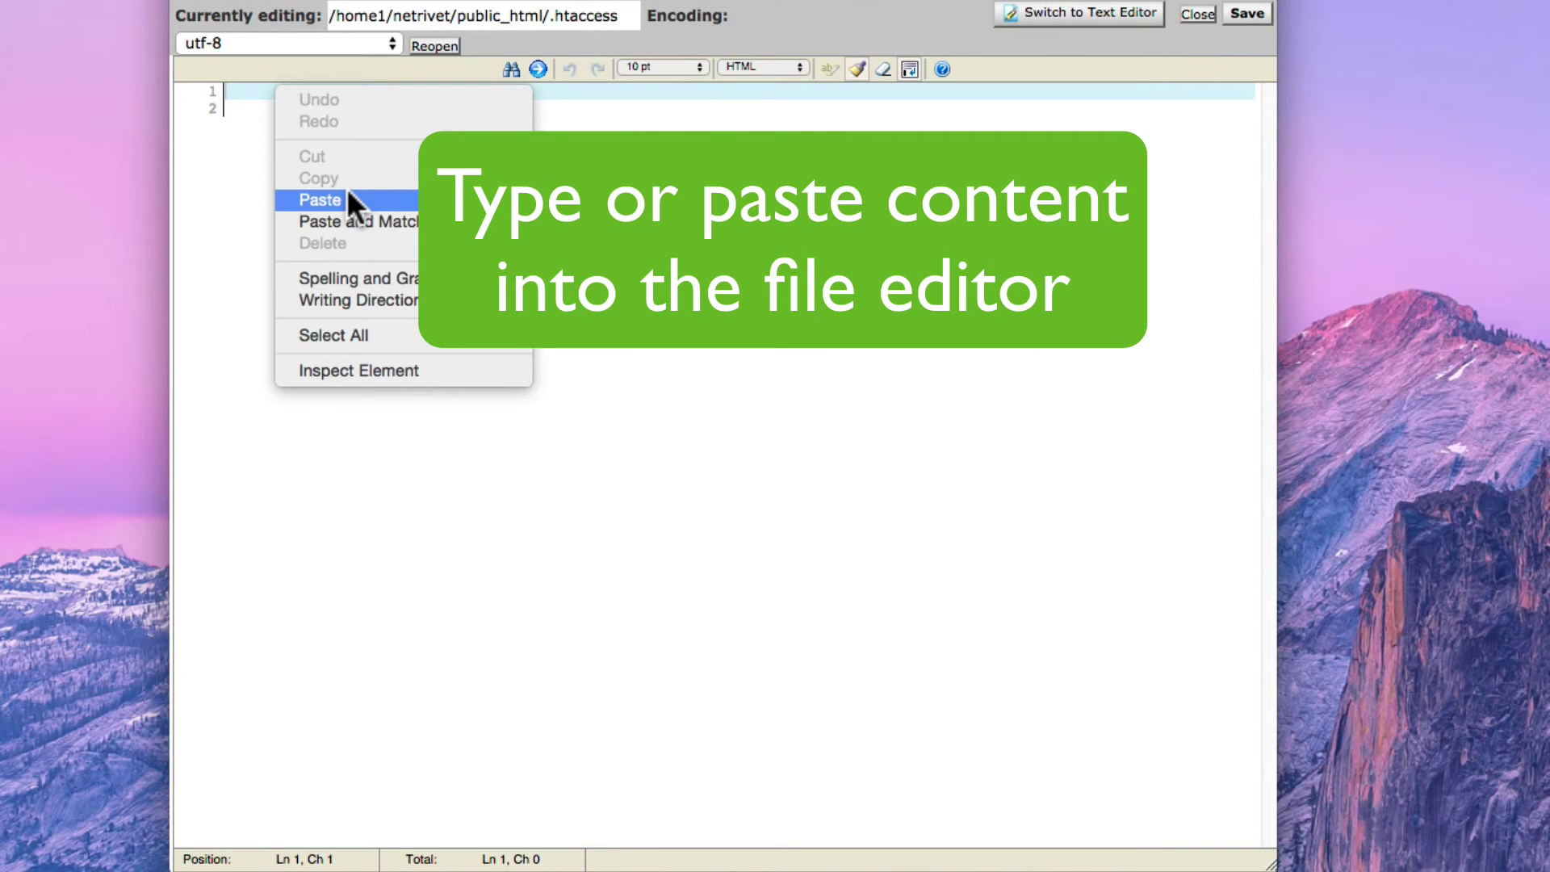
pyautogui.click(349, 198)
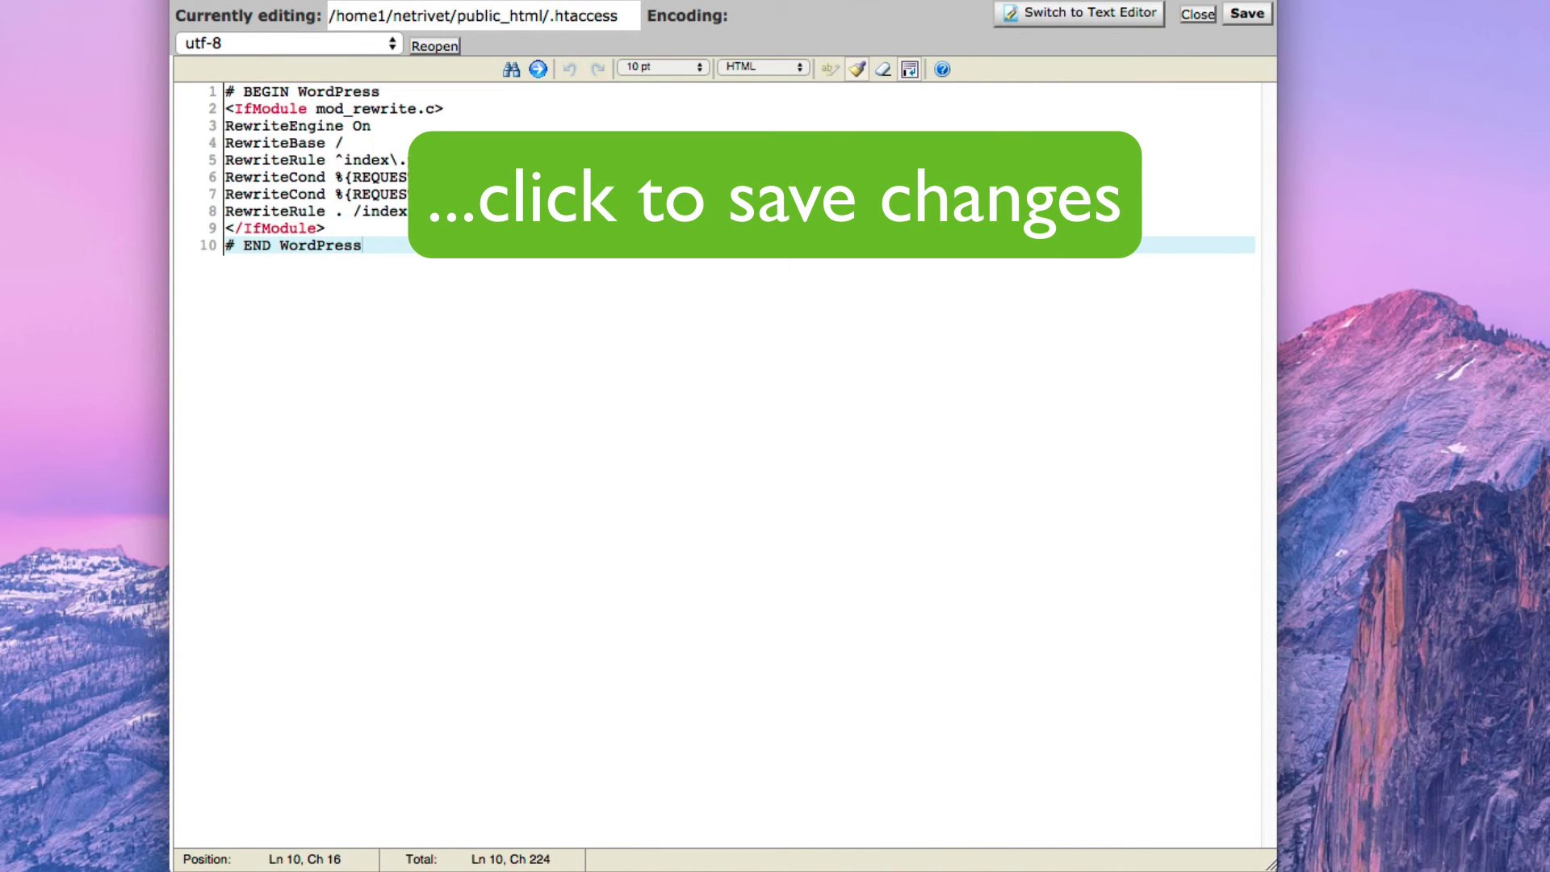
pyautogui.click(1243, 14)
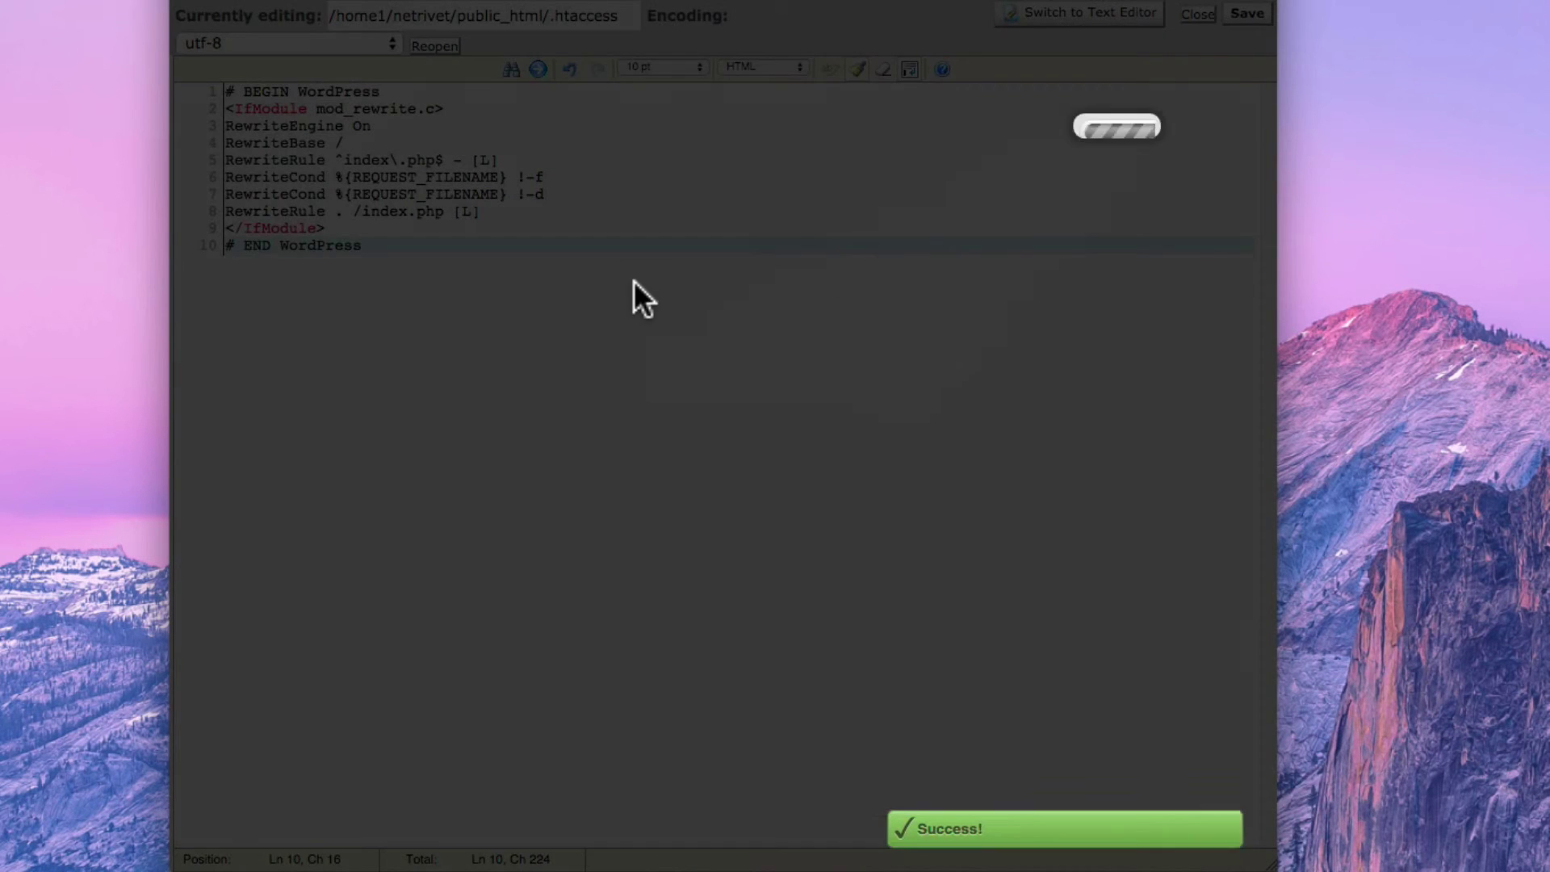